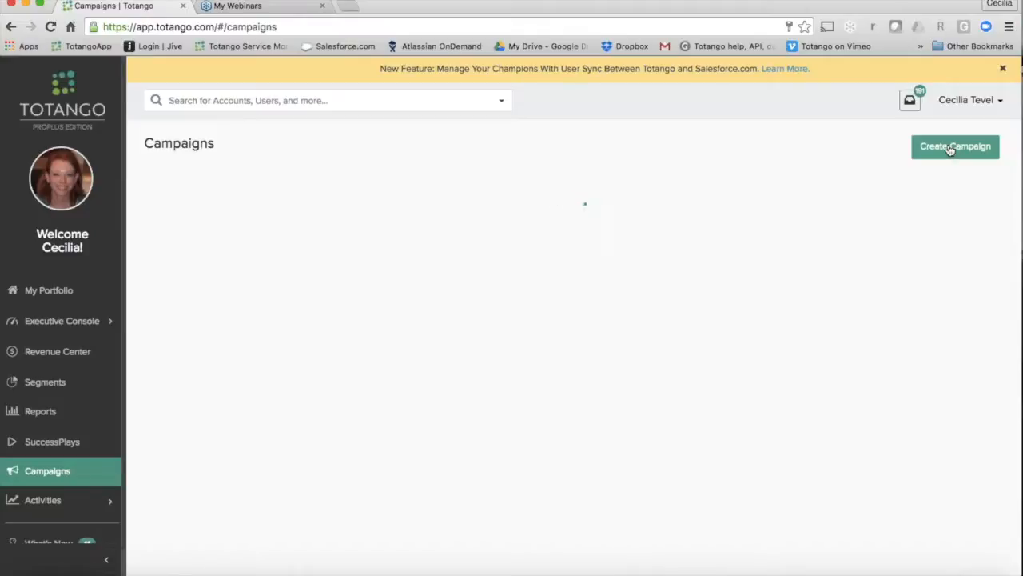
Step: Open the "SuccessBeat - Hot Tip" draft campaign and continue past its info with the SuccessBeat Campaign type
{"action": "left_click", "coordinate": [950, 150]}
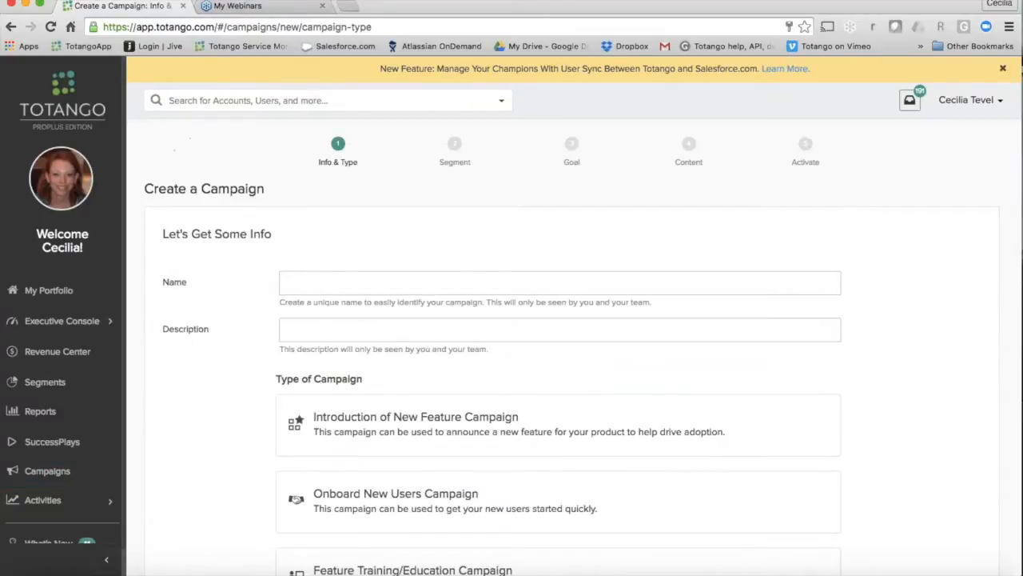
{"action": "left_click", "coordinate": [10, 28]}
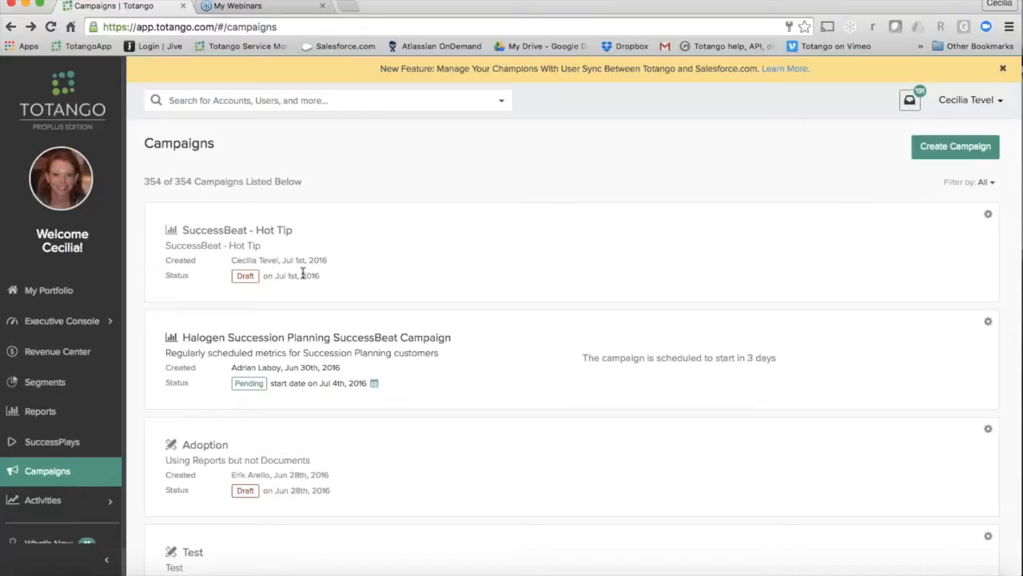
{"action": "left_click", "coordinate": [259, 231]}
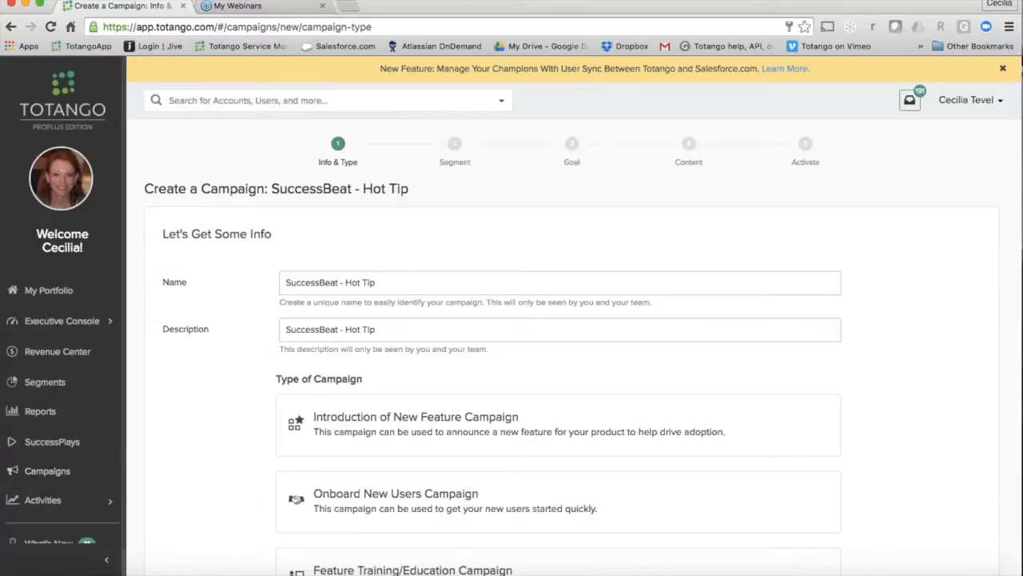
{"action": "scroll", "coordinate": [560, 360], "scroll_direction": "down", "scroll_amount": 2}
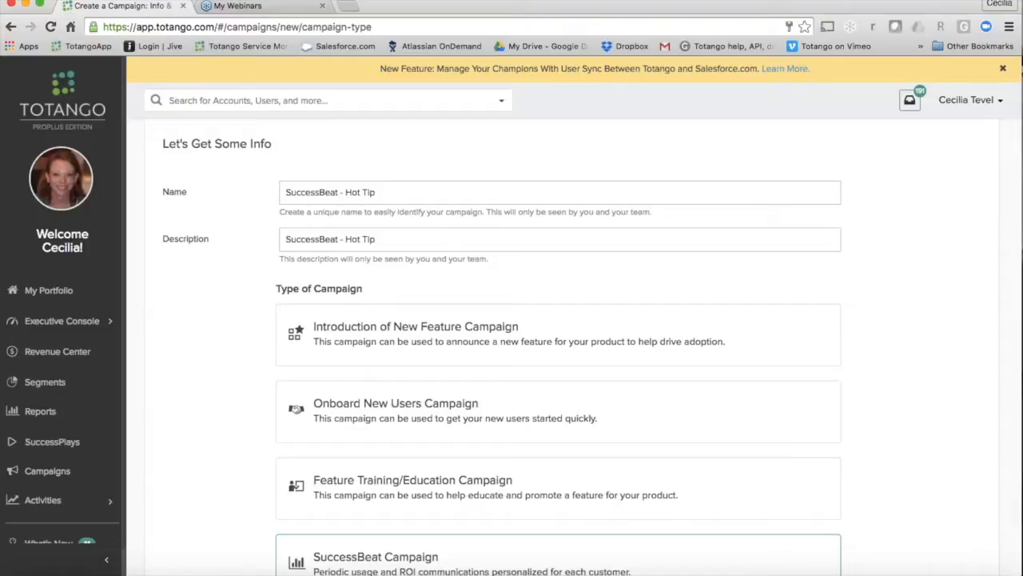
{"action": "scroll", "coordinate": [559, 343], "scroll_direction": "down", "scroll_amount": 3}
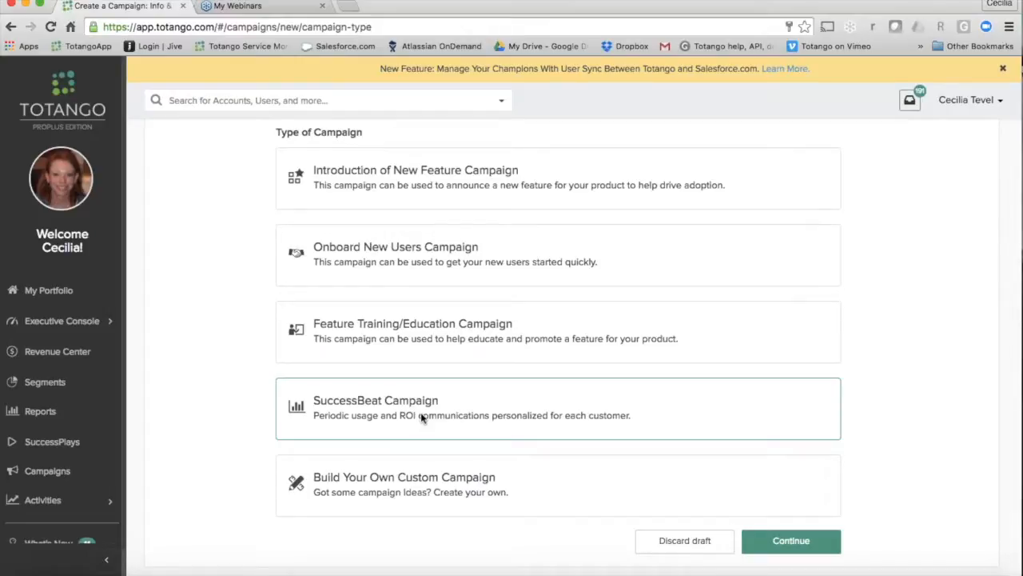
{"action": "left_click", "coordinate": [823, 543]}
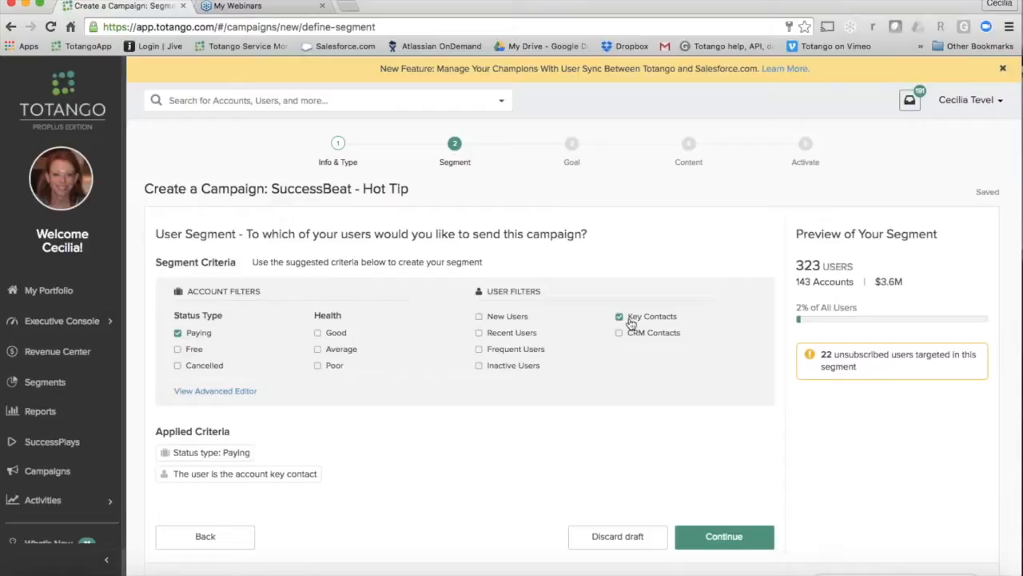
Step: Review the segment's user preview, keep the Paying and Key Contacts criteria and the existing goal, and advance to the campaign content
{"action": "scroll", "coordinate": [624, 407], "scroll_direction": "down", "scroll_amount": 5}
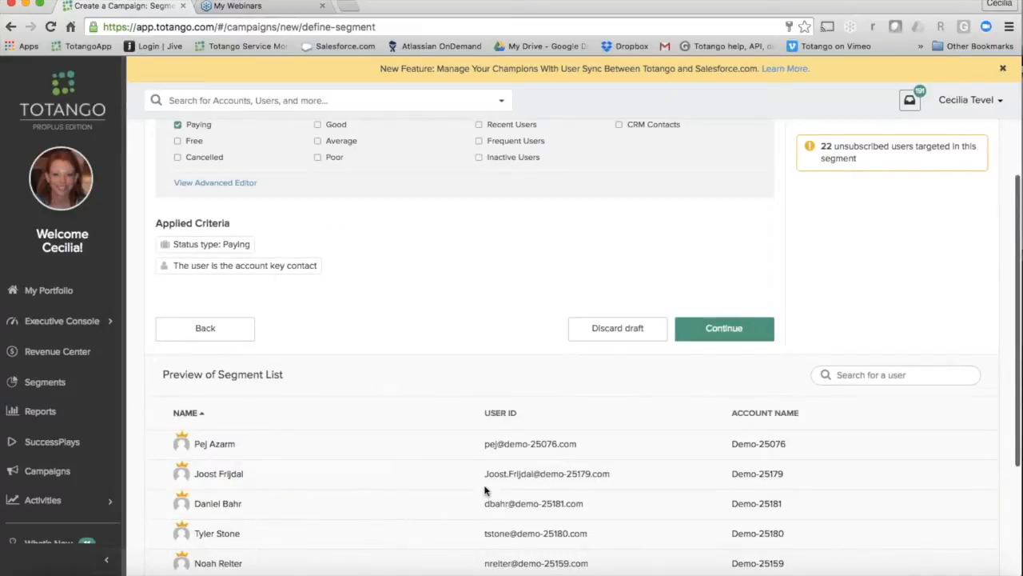
{"action": "scroll", "coordinate": [485, 490], "scroll_direction": "up", "scroll_amount": 3}
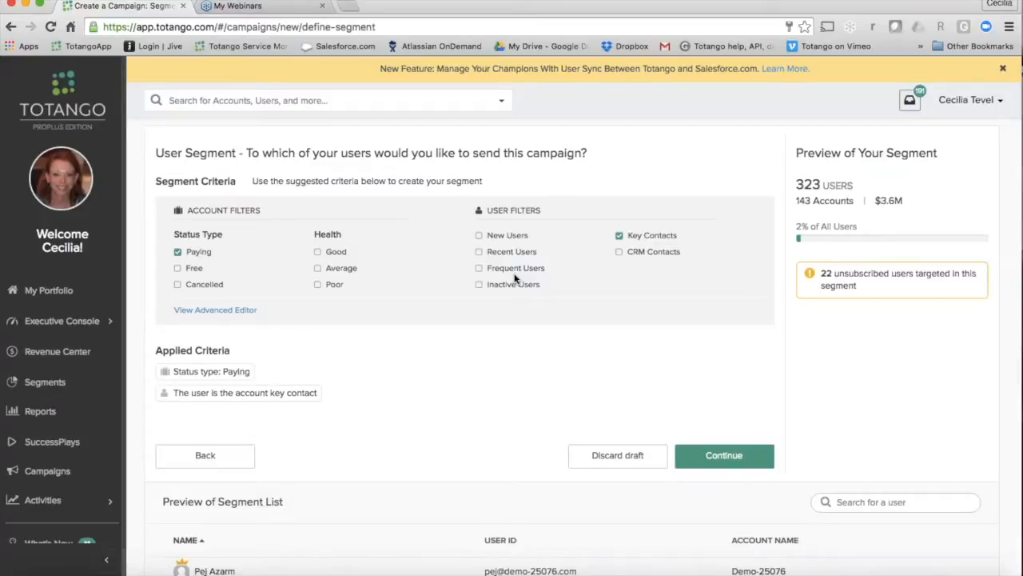
{"action": "scroll", "coordinate": [875, 183], "scroll_direction": "up", "scroll_amount": 2}
{"action": "scroll", "coordinate": [876, 183], "scroll_direction": "down", "scroll_amount": 2}
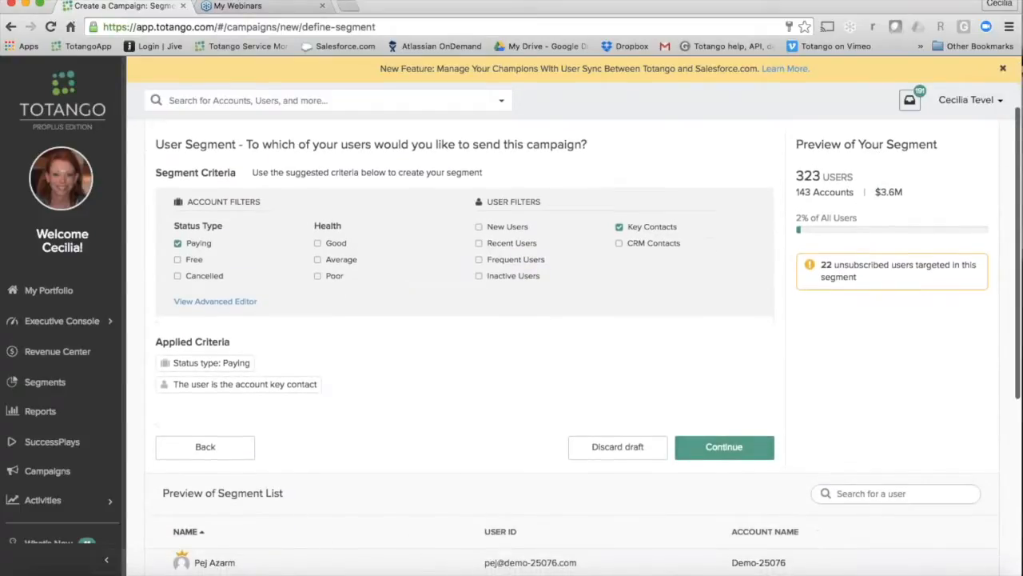
{"action": "left_click", "coordinate": [725, 446]}
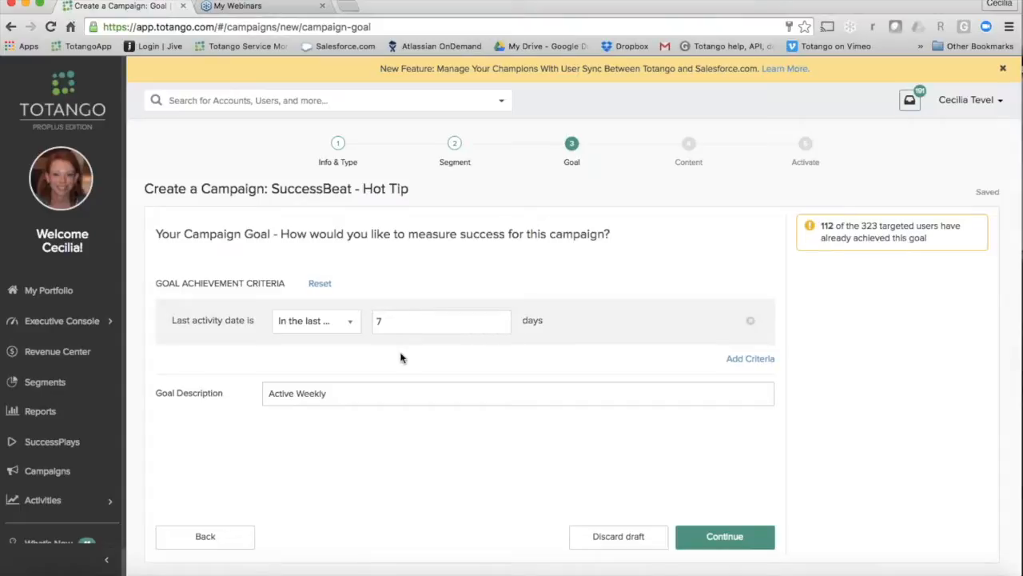
{"action": "left_click", "coordinate": [737, 544]}
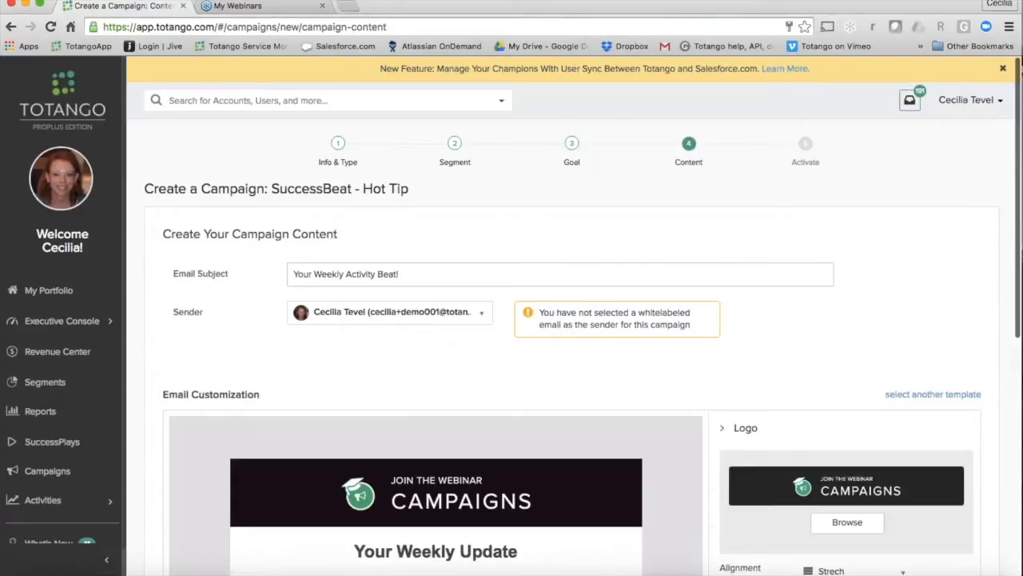
Step: Check which sender options are available for the campaign email, keeping the current sender
{"action": "scroll", "coordinate": [599, 392], "scroll_direction": "down", "scroll_amount": 2}
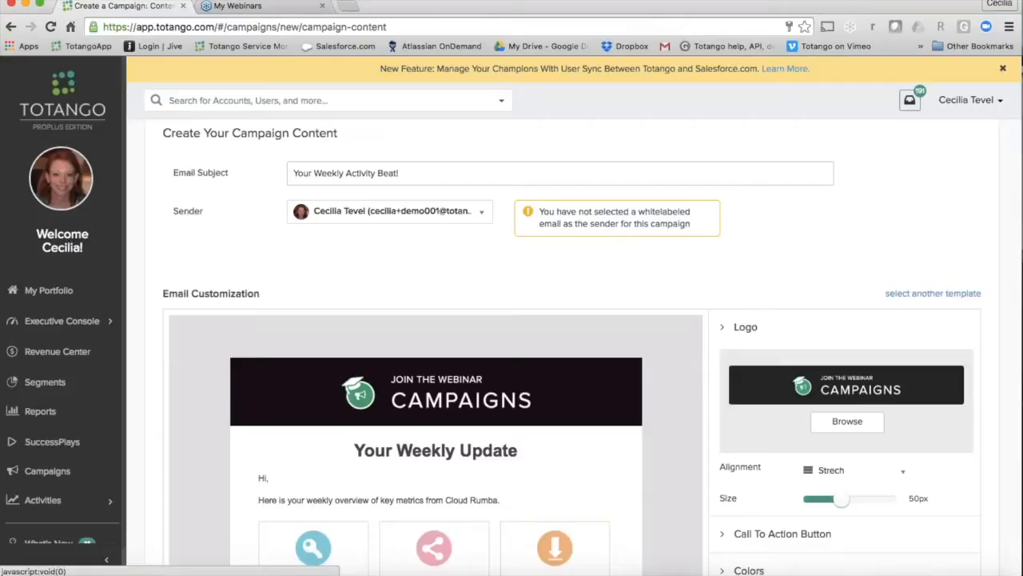
{"action": "left_click", "coordinate": [398, 212]}
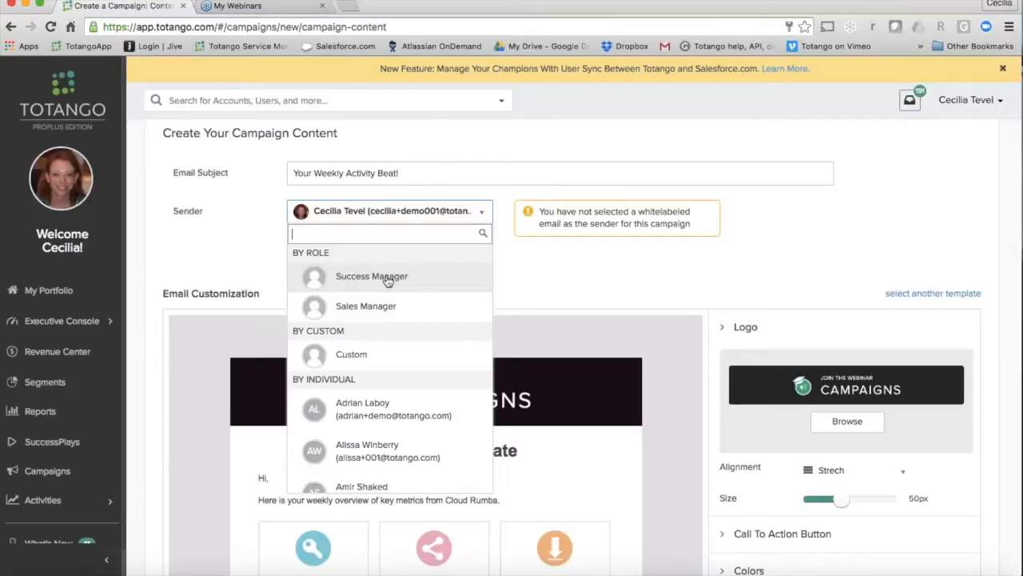
{"action": "key", "text": "Escape"}
Step: Personalize the message greeting by inserting the firstName attribute after "Hi" with the fallback "There"
{"action": "scroll", "coordinate": [473, 278], "scroll_direction": "down", "scroll_amount": 1}
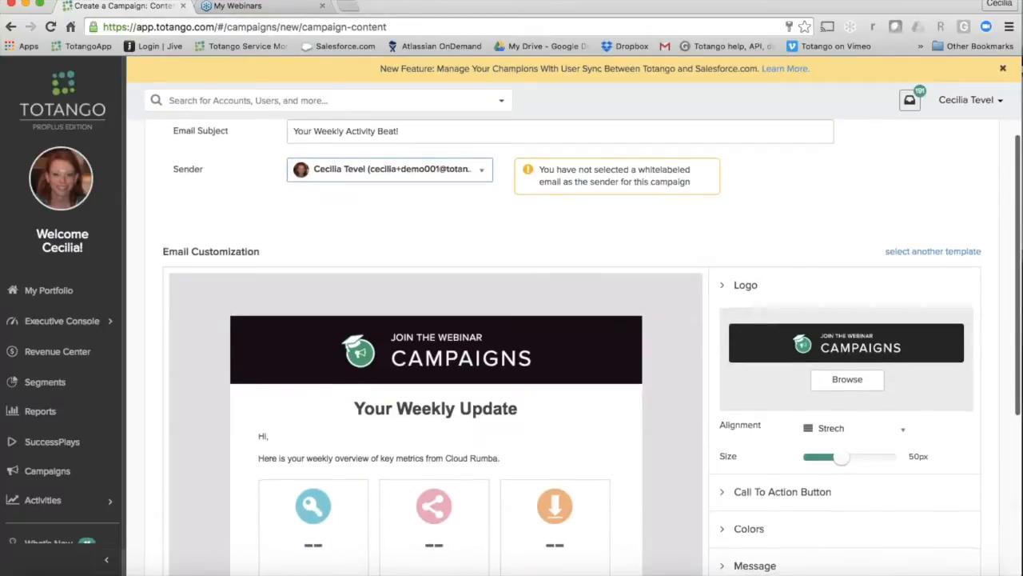
{"action": "scroll", "coordinate": [572, 344], "scroll_direction": "down", "scroll_amount": 2}
{"action": "scroll", "coordinate": [572, 344], "scroll_direction": "down", "scroll_amount": 2}
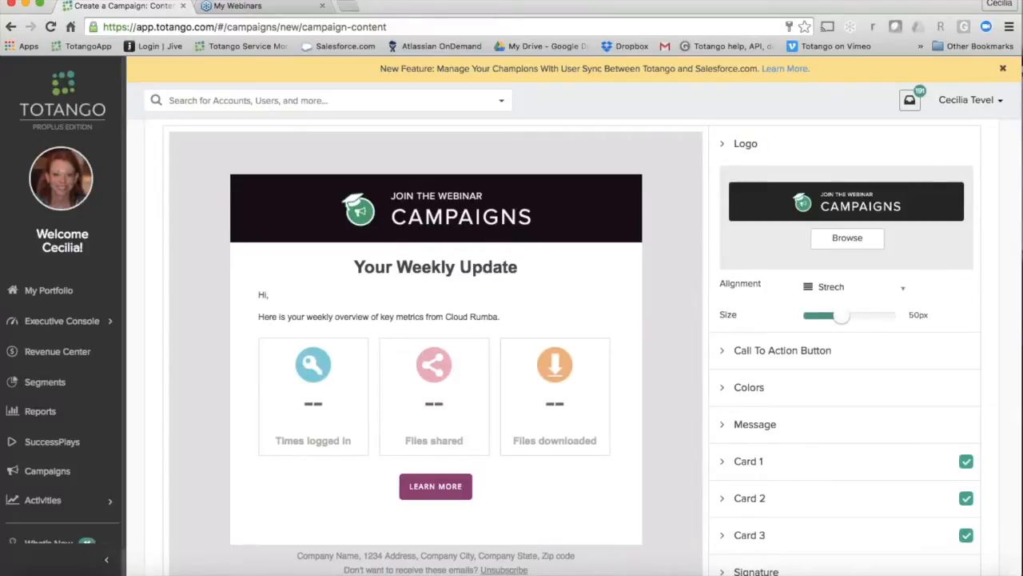
{"action": "scroll", "coordinate": [402, 237], "scroll_direction": "down", "scroll_amount": 2}
{"action": "scroll", "coordinate": [596, 347], "scroll_direction": "down", "scroll_amount": 2}
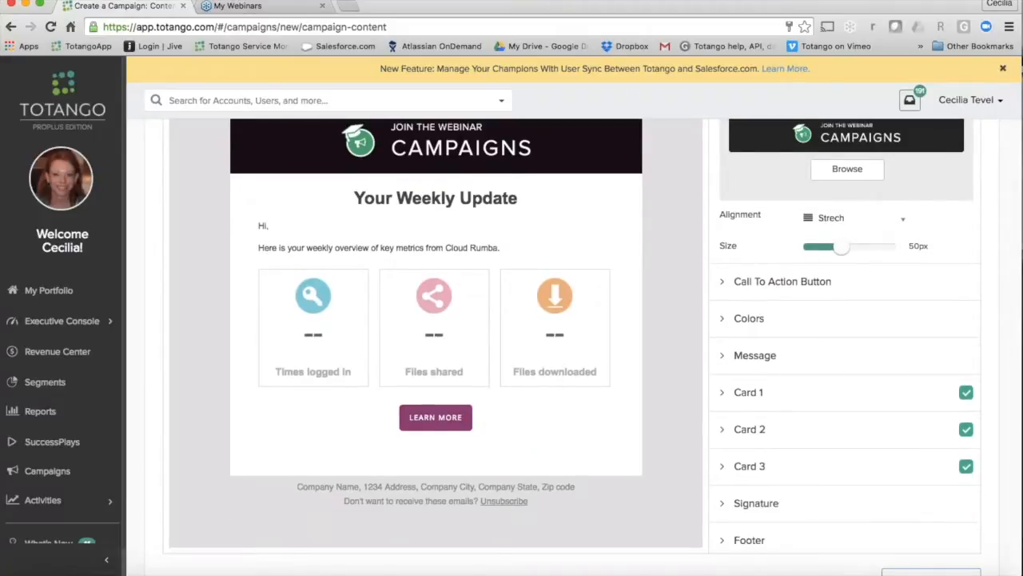
{"action": "left_click", "coordinate": [730, 360]}
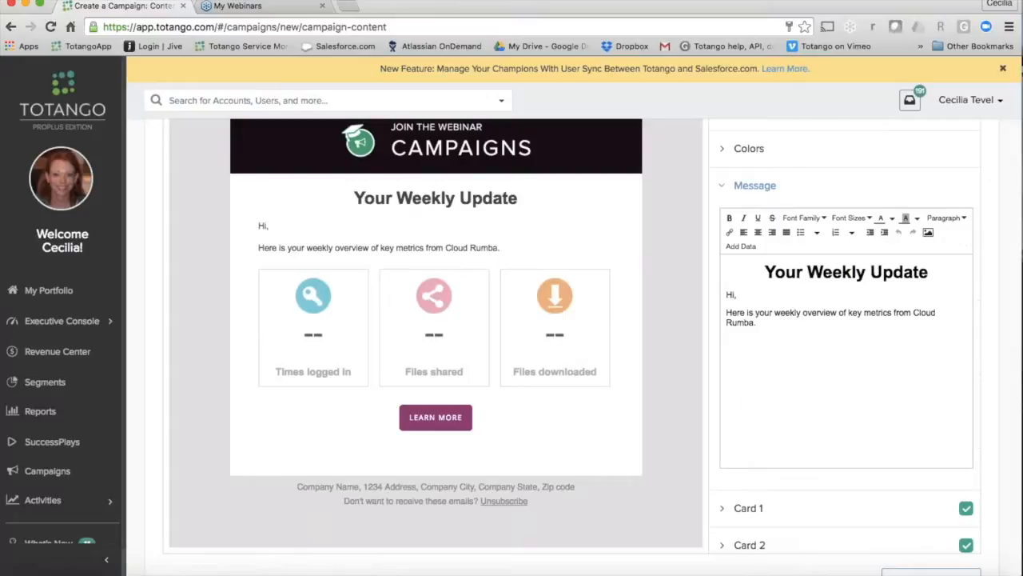
{"action": "left_click", "coordinate": [734, 294]}
{"action": "type", "text": "$fir"}
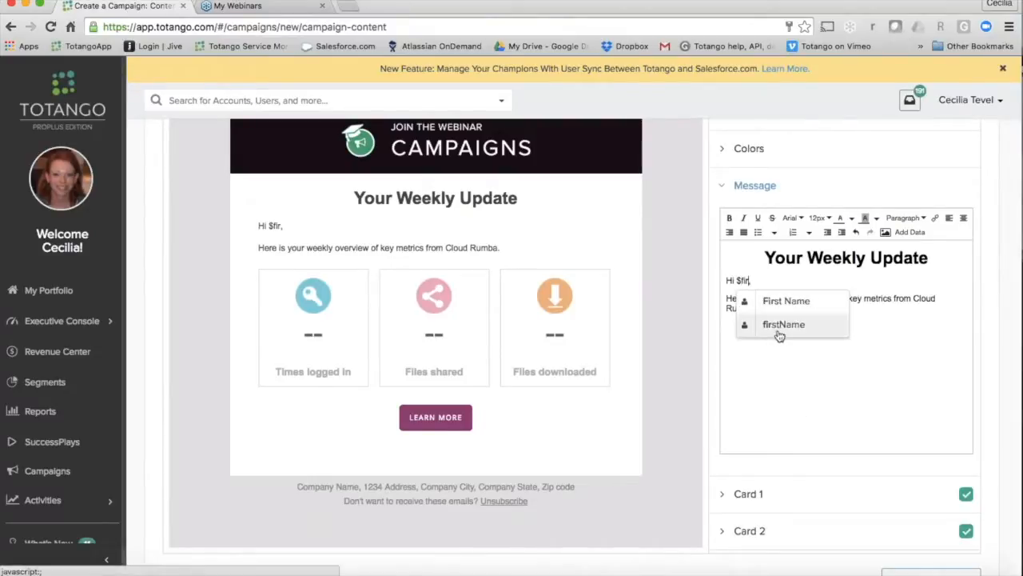
{"action": "left_click", "coordinate": [780, 324]}
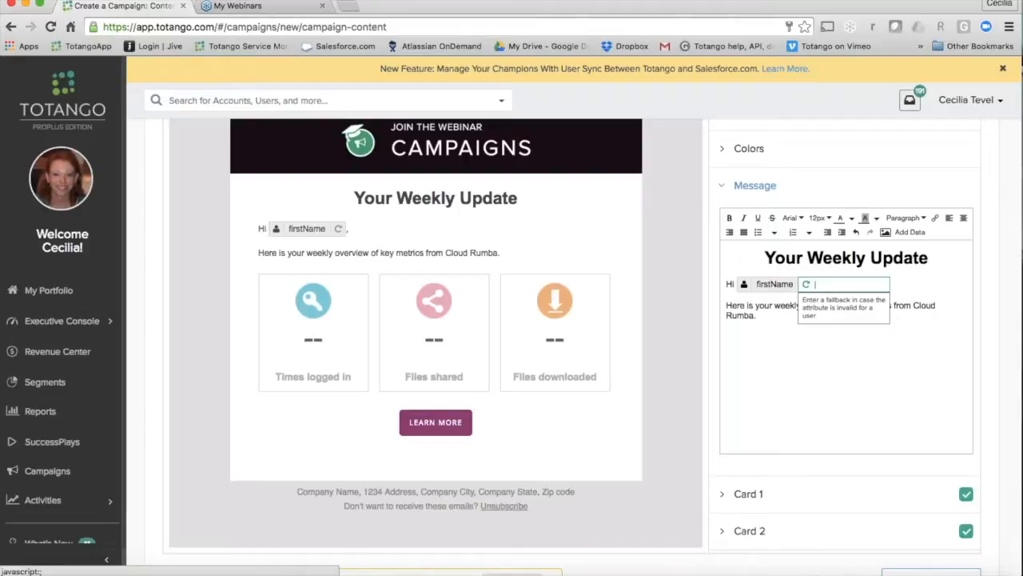
{"action": "type", "text": "There"}
{"action": "key", "text": "Return"}
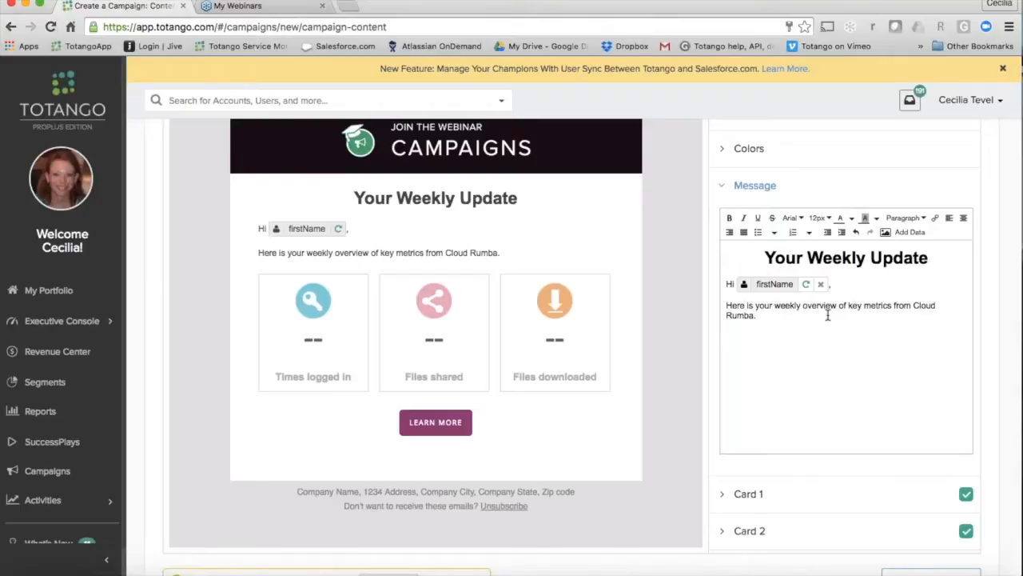
Step: Start a data placeholder on a new line below the message text and browse the account and user attributes it offers
{"action": "scroll", "coordinate": [827, 316], "scroll_direction": "down", "scroll_amount": 2}
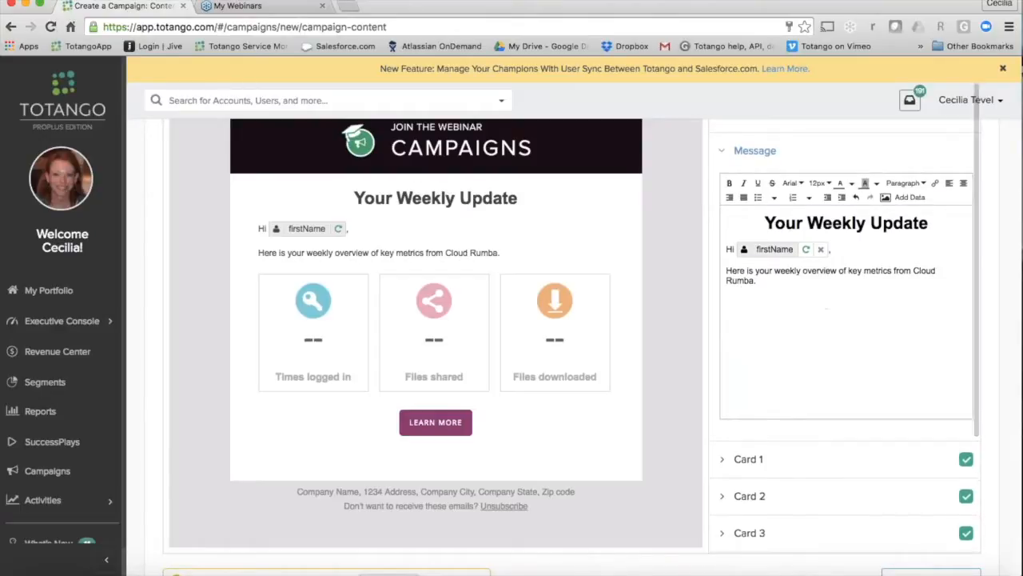
{"action": "scroll", "coordinate": [827, 307], "scroll_direction": "down", "scroll_amount": 2}
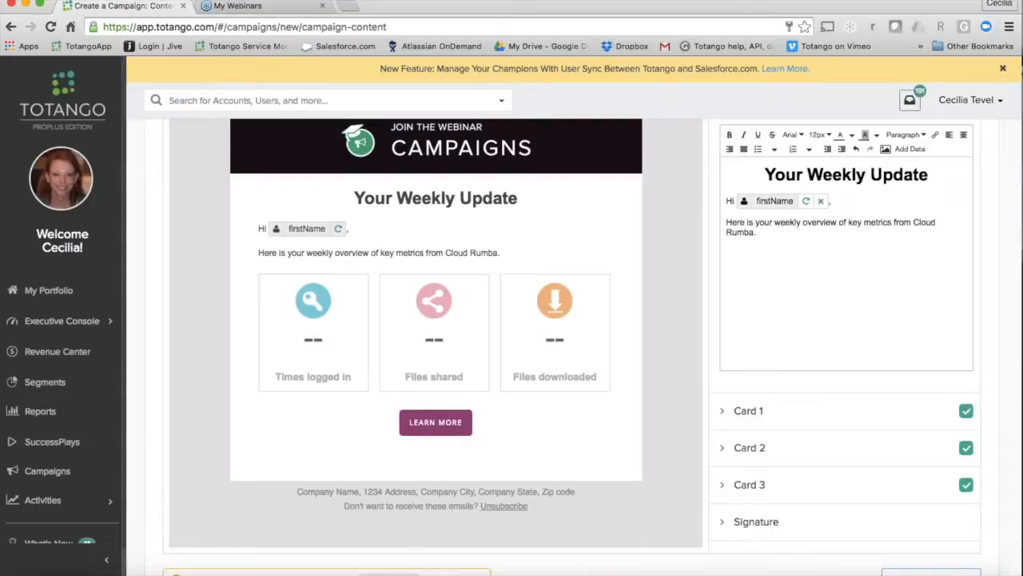
{"action": "key", "text": "Return"}
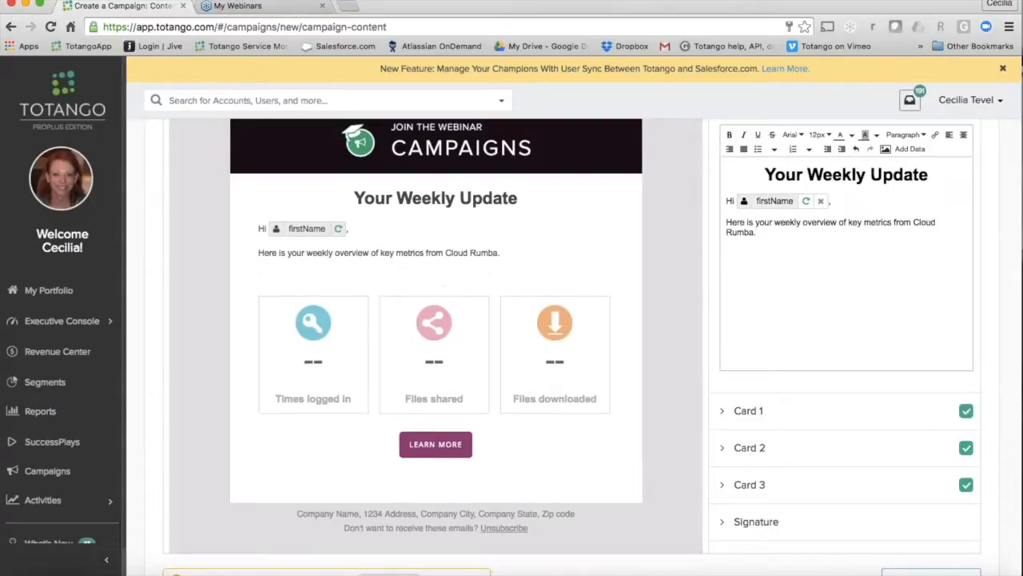
{"action": "left_click", "coordinate": [902, 155]}
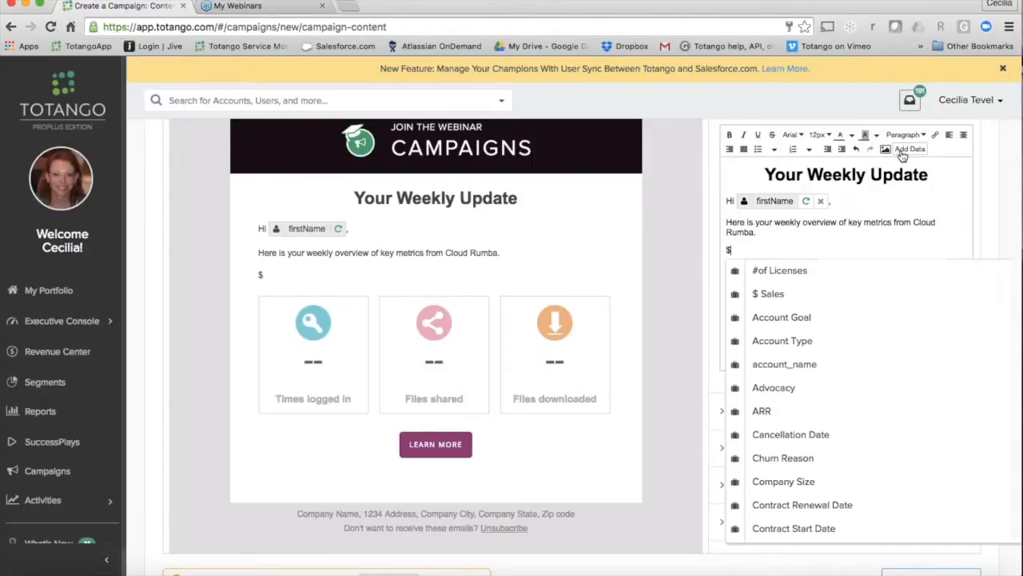
{"action": "scroll", "coordinate": [862, 379], "scroll_direction": "down", "scroll_amount": 5}
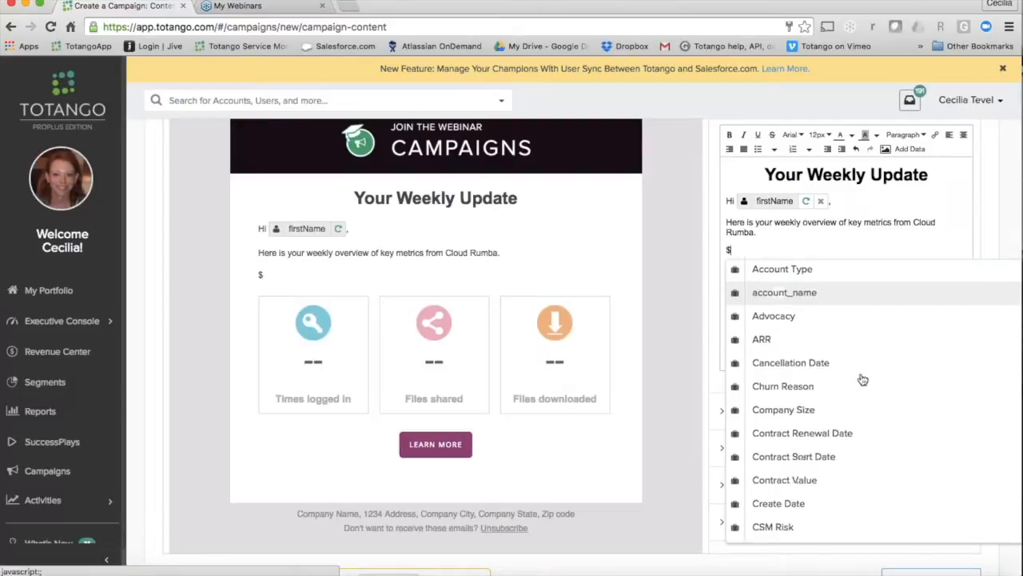
{"action": "scroll", "coordinate": [862, 379], "scroll_direction": "down", "scroll_amount": 15}
{"action": "scroll", "coordinate": [863, 379], "scroll_direction": "down", "scroll_amount": 5}
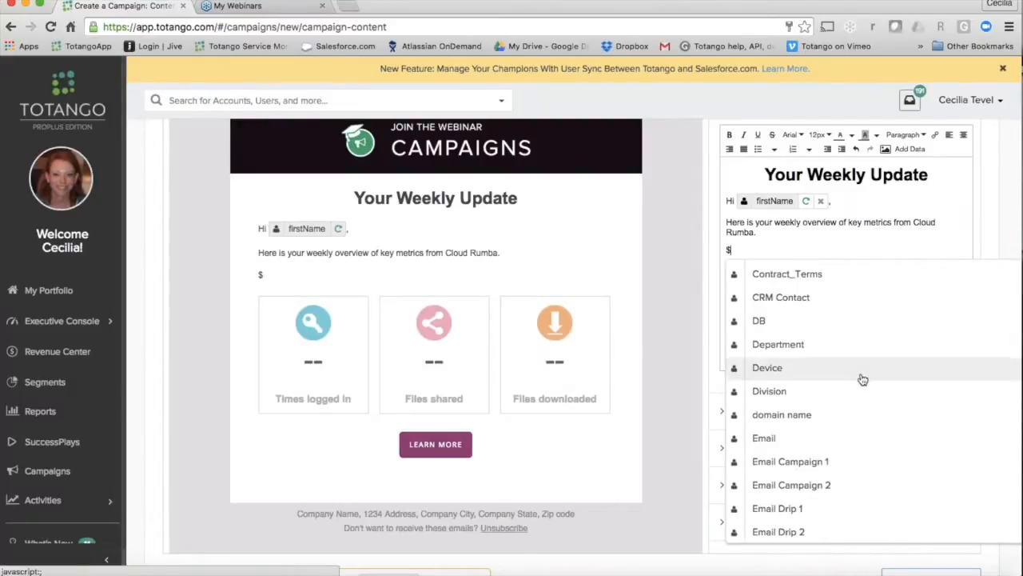
{"action": "scroll", "coordinate": [863, 379], "scroll_direction": "down", "scroll_amount": 1}
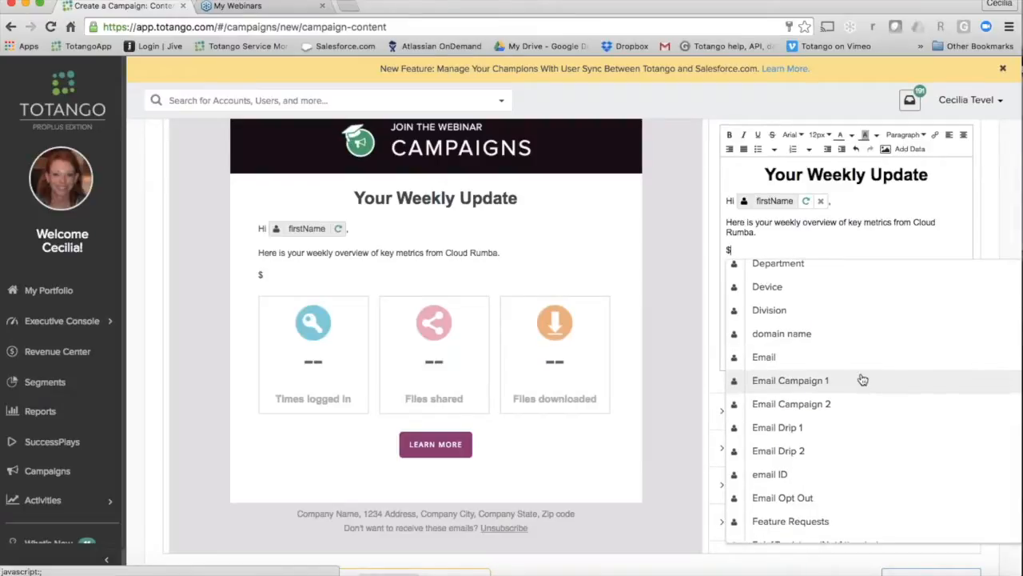
{"action": "scroll", "coordinate": [862, 379], "scroll_direction": "up", "scroll_amount": 5}
{"action": "scroll", "coordinate": [863, 379], "scroll_direction": "up", "scroll_amount": 8}
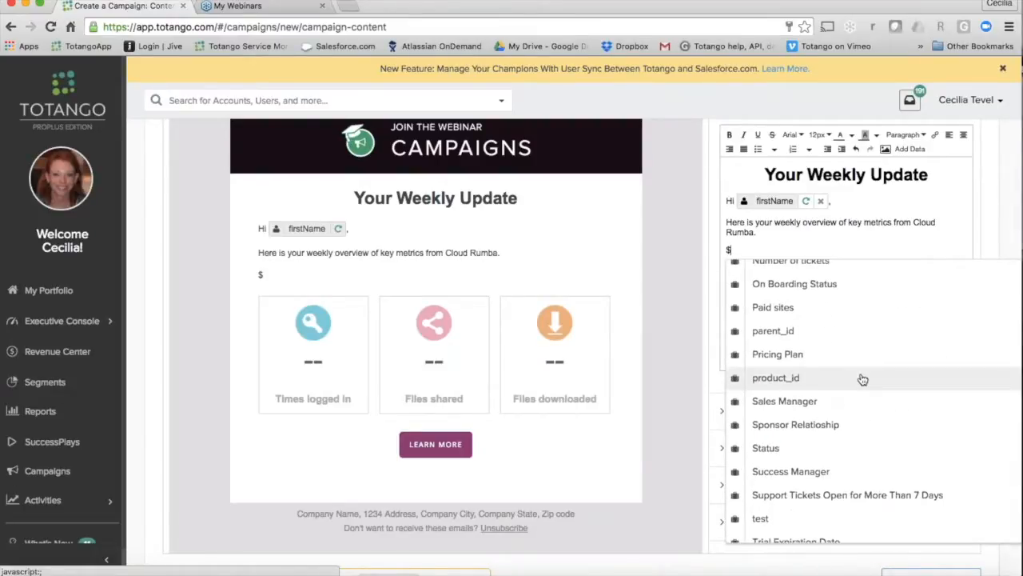
{"action": "scroll", "coordinate": [863, 379], "scroll_direction": "up", "scroll_amount": 2}
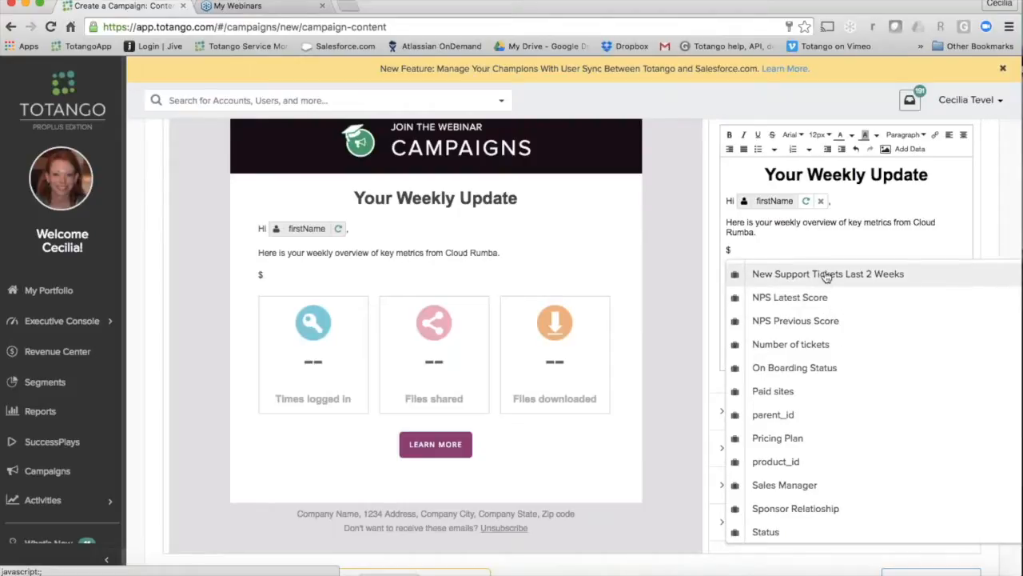
{"action": "scroll", "coordinate": [827, 275], "scroll_direction": "up", "scroll_amount": 2}
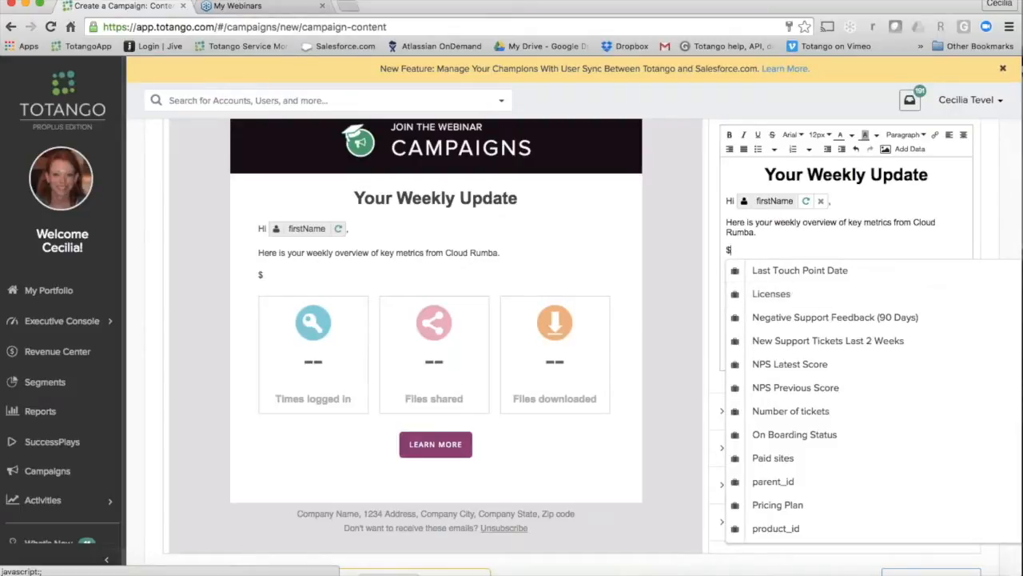
{"action": "left_click", "coordinate": [856, 245]}
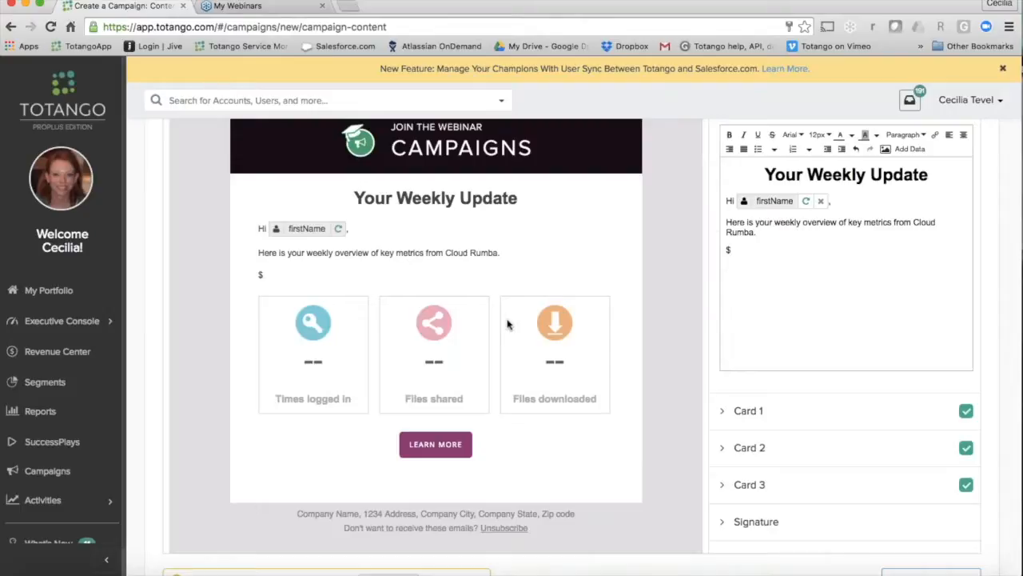
Step: Set Card 1's data to the account metric "Account - Document created (7d)"
{"action": "scroll", "coordinate": [506, 323], "scroll_direction": "down", "scroll_amount": 1}
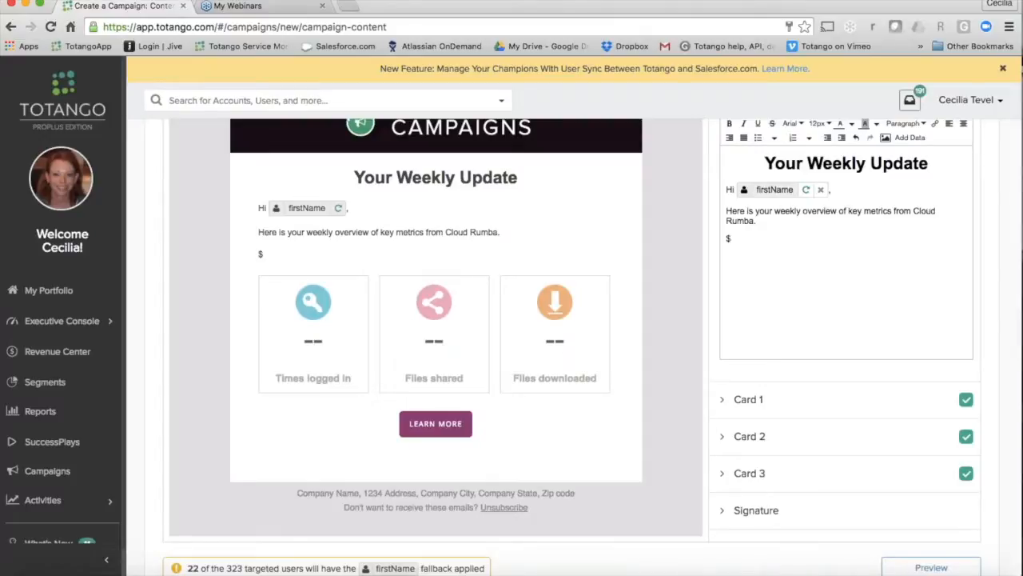
{"action": "left_click", "coordinate": [727, 404]}
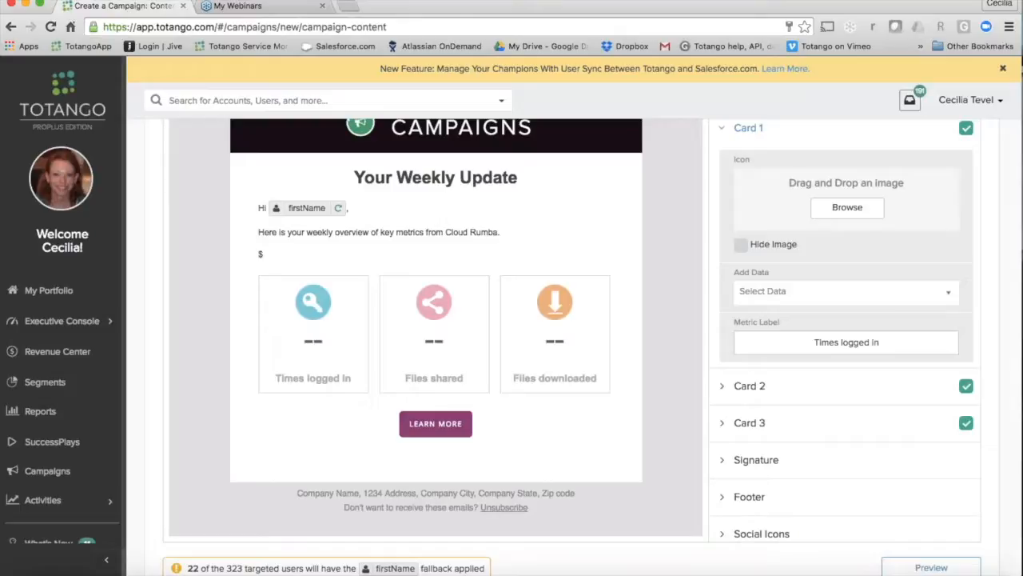
{"action": "left_click", "coordinate": [834, 296]}
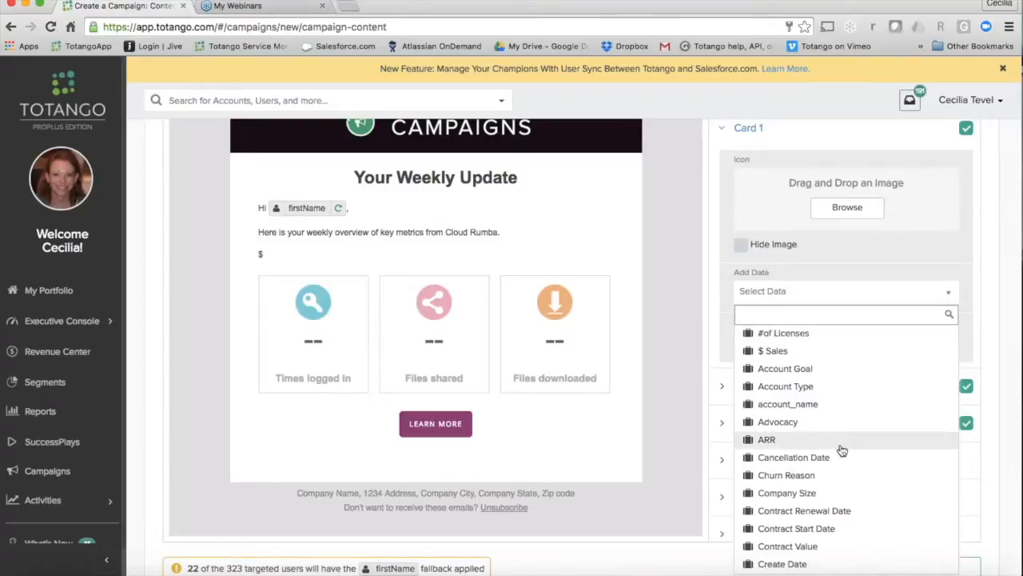
{"action": "scroll", "coordinate": [842, 451], "scroll_direction": "down", "scroll_amount": 5}
{"action": "scroll", "coordinate": [842, 451], "scroll_direction": "down", "scroll_amount": 5}
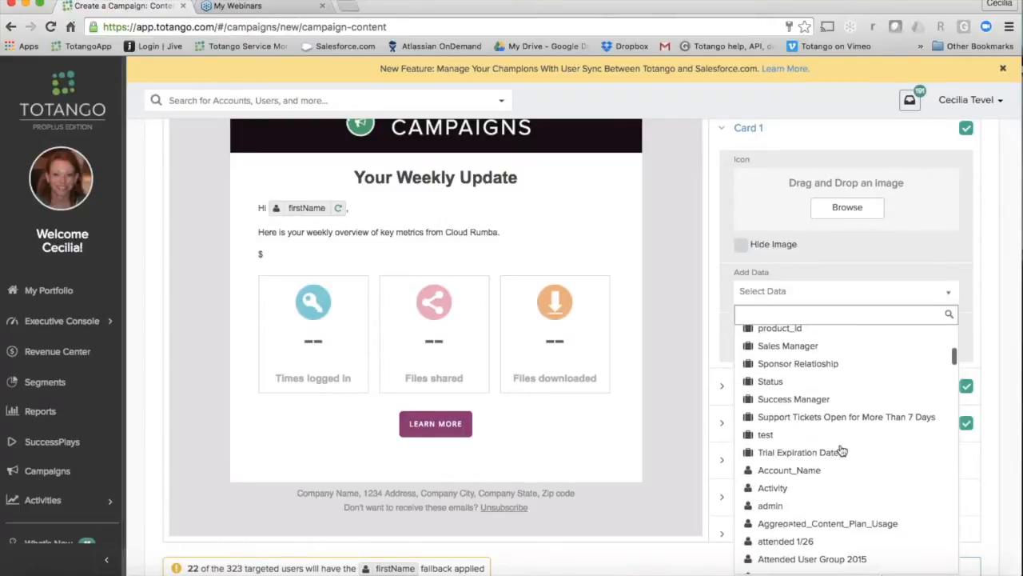
{"action": "scroll", "coordinate": [842, 451], "scroll_direction": "down", "scroll_amount": 5}
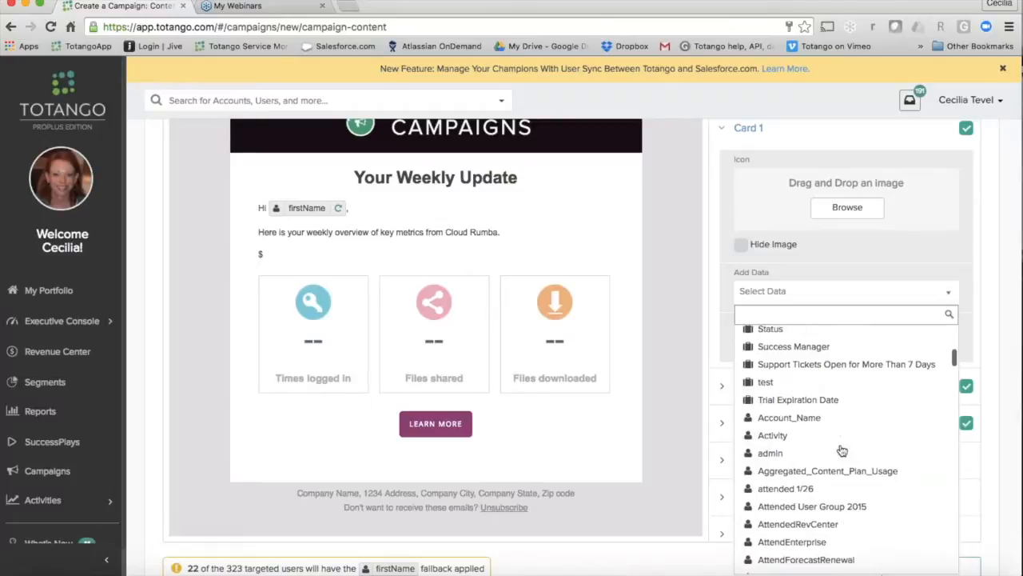
{"action": "scroll", "coordinate": [841, 451], "scroll_direction": "down", "scroll_amount": 5}
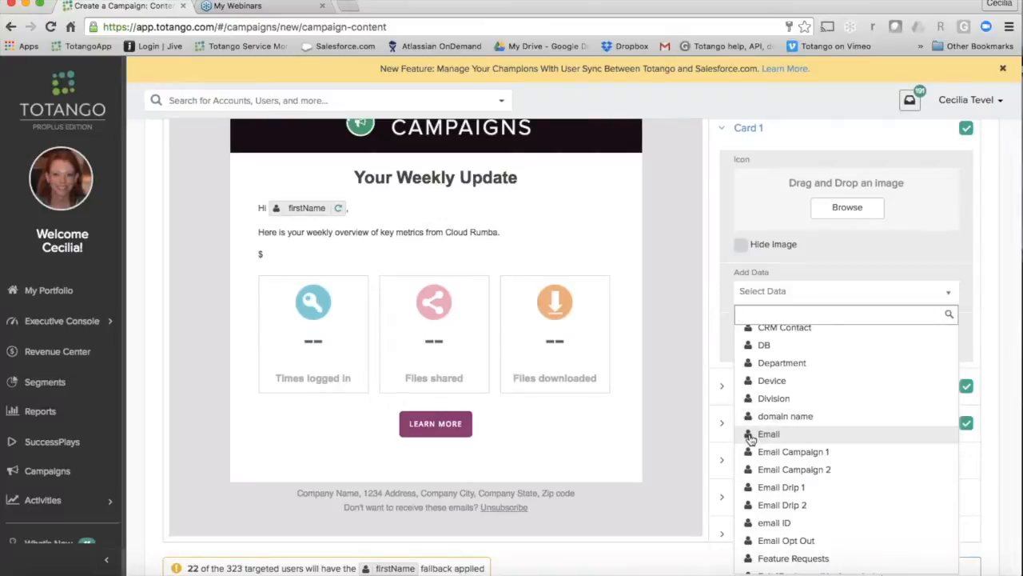
{"action": "scroll", "coordinate": [860, 443], "scroll_direction": "down", "scroll_amount": 5}
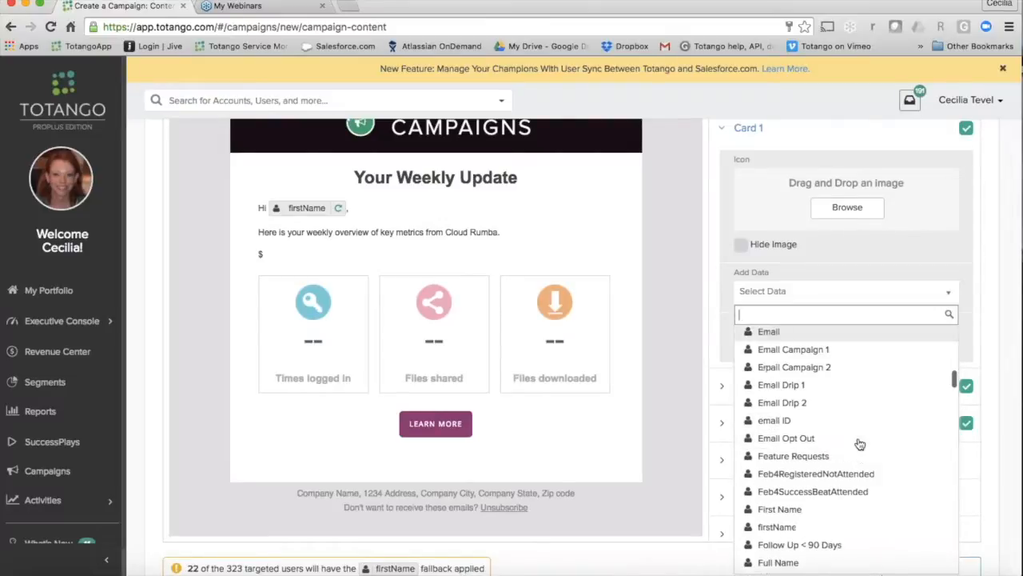
{"action": "scroll", "coordinate": [859, 444], "scroll_direction": "down", "scroll_amount": 8}
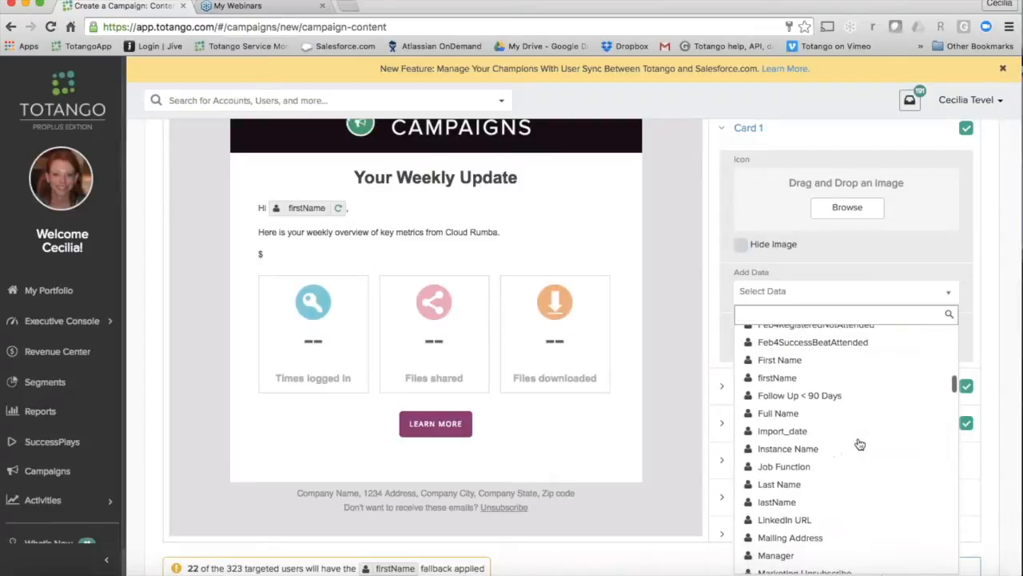
{"action": "scroll", "coordinate": [859, 444], "scroll_direction": "down", "scroll_amount": 8}
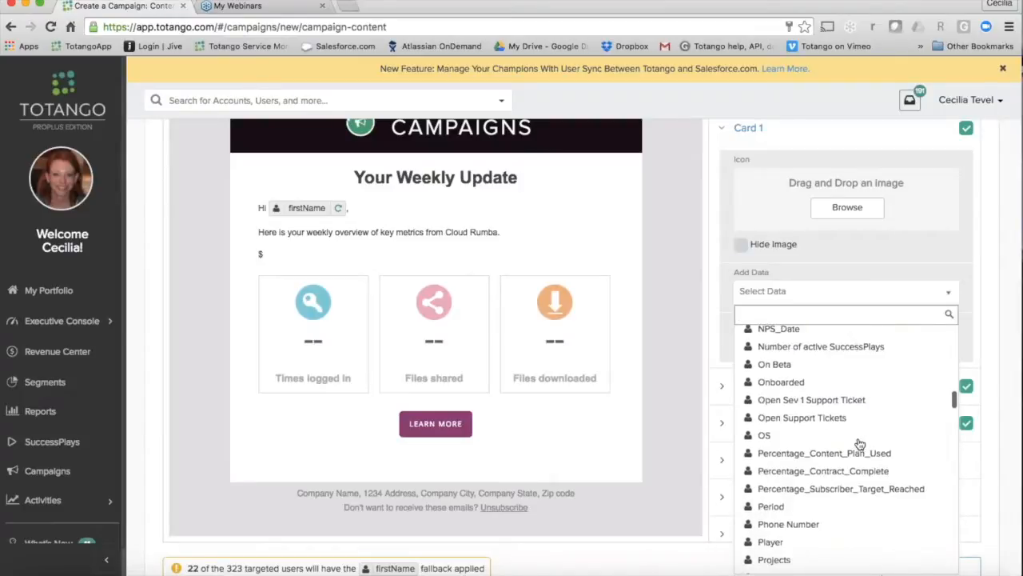
{"action": "scroll", "coordinate": [860, 443], "scroll_direction": "down", "scroll_amount": 10}
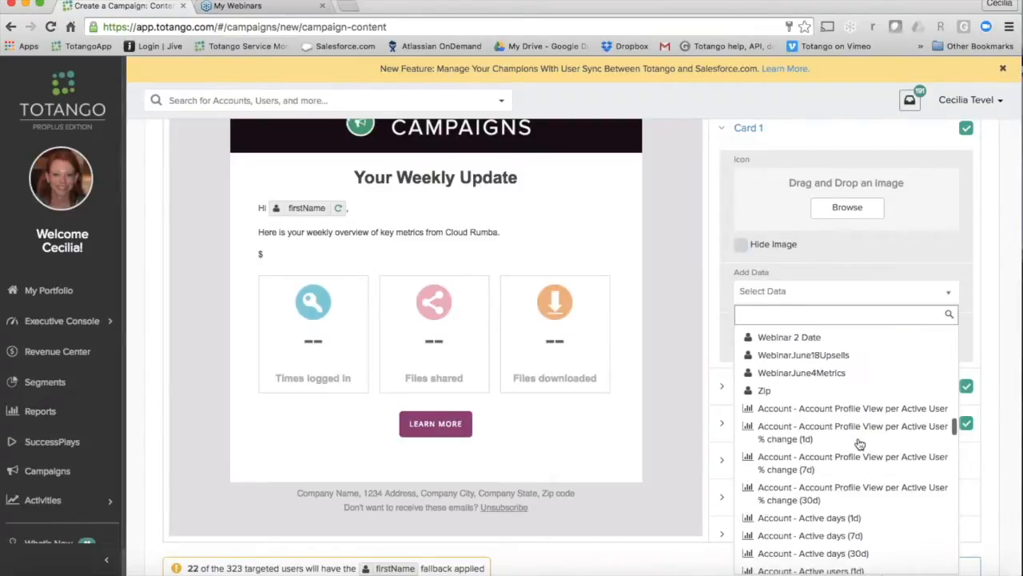
{"action": "scroll", "coordinate": [860, 444], "scroll_direction": "down", "scroll_amount": 10}
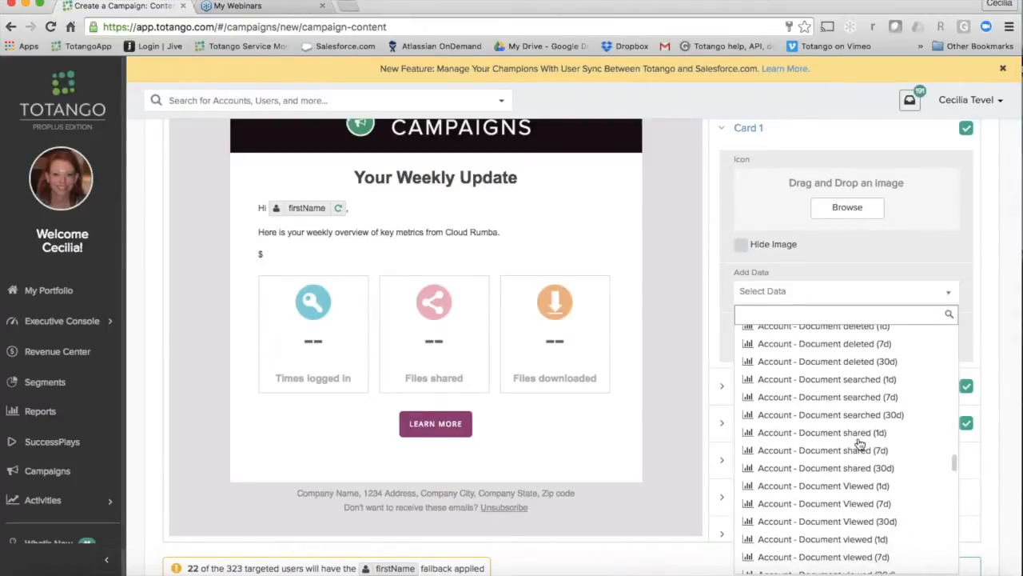
{"action": "scroll", "coordinate": [857, 387], "scroll_direction": "up", "scroll_amount": 3}
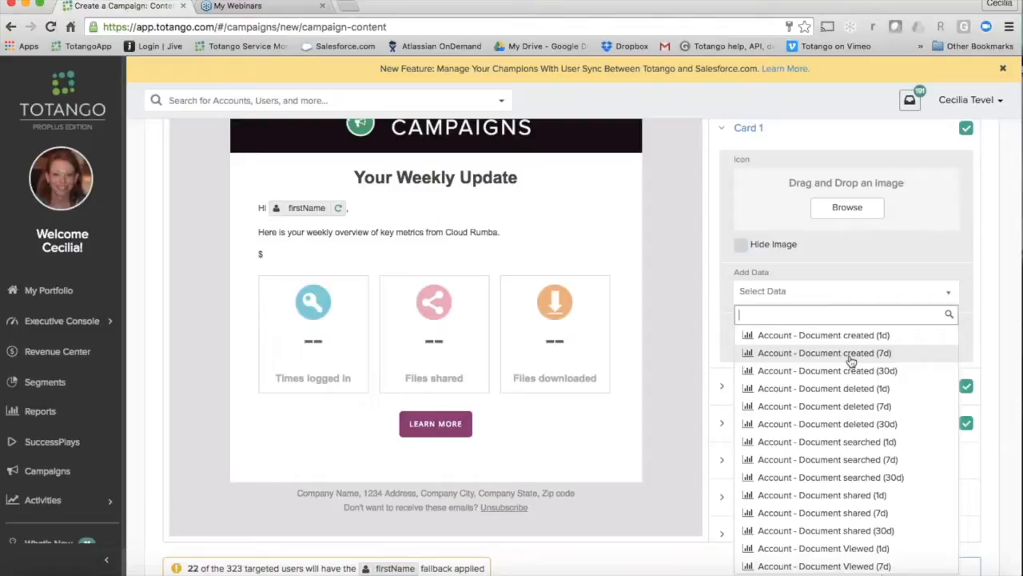
{"action": "left_click", "coordinate": [852, 354]}
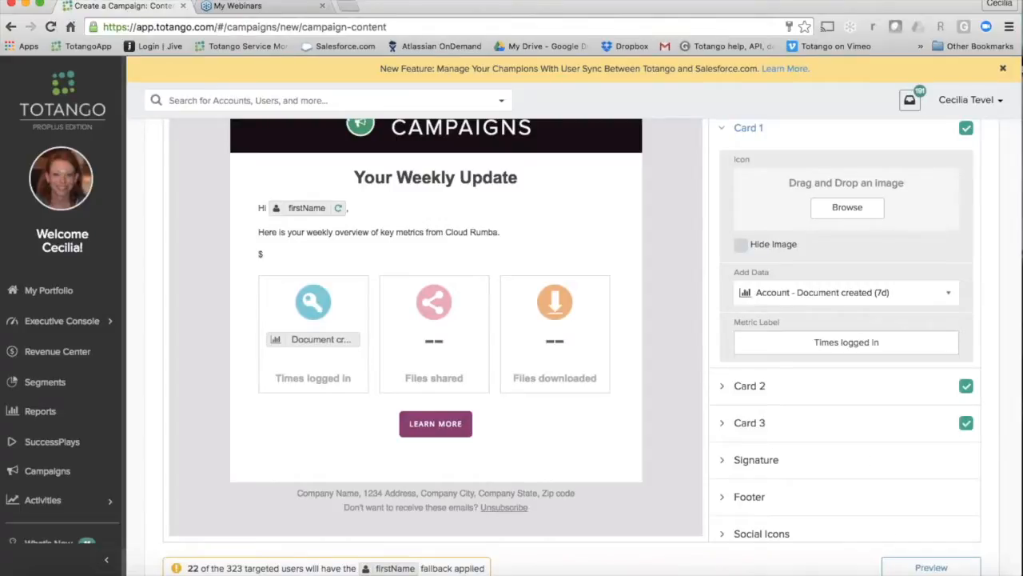
Step: Replace Card 1's metric label with "Documents Created"
{"action": "left_click", "coordinate": [849, 342]}
{"action": "left_click_drag", "start_coordinate": [886, 342], "coordinate": [797, 337]}
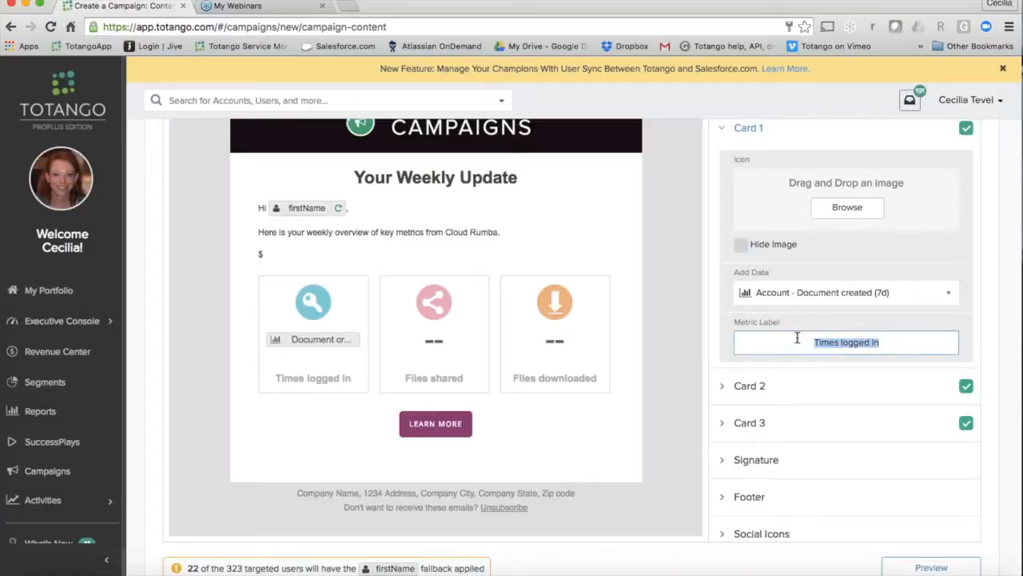
{"action": "type", "text": "Documents Created"}
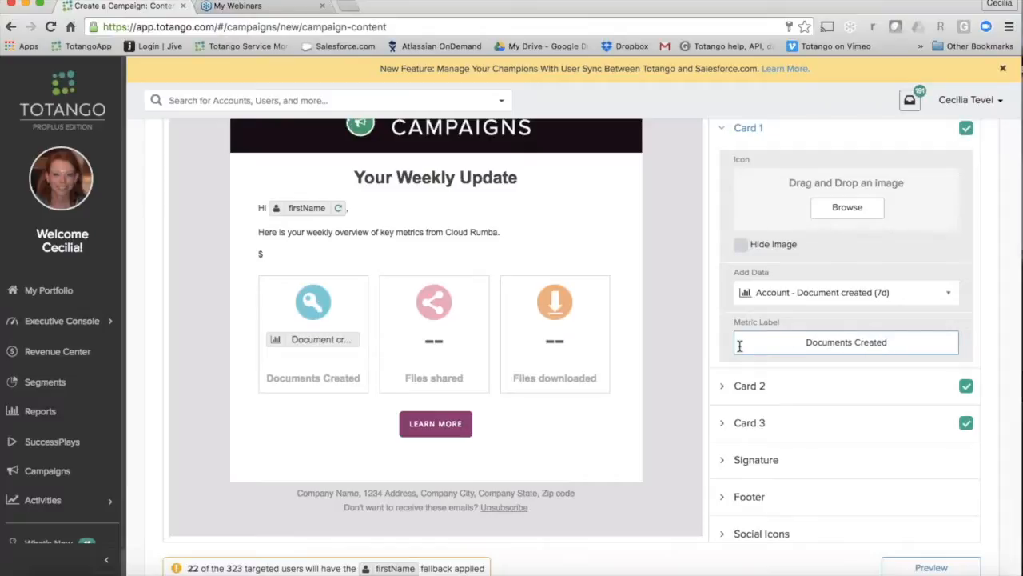
Step: Set Card 2's data to the user metric "User - Document shared (7d)"
{"action": "left_click", "coordinate": [806, 391]}
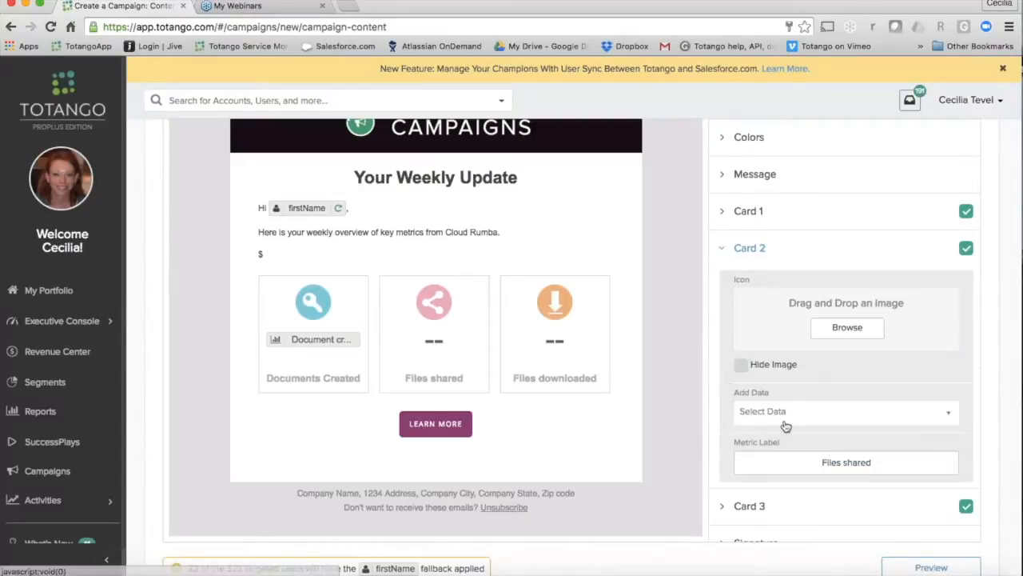
{"action": "left_click", "coordinate": [795, 418]}
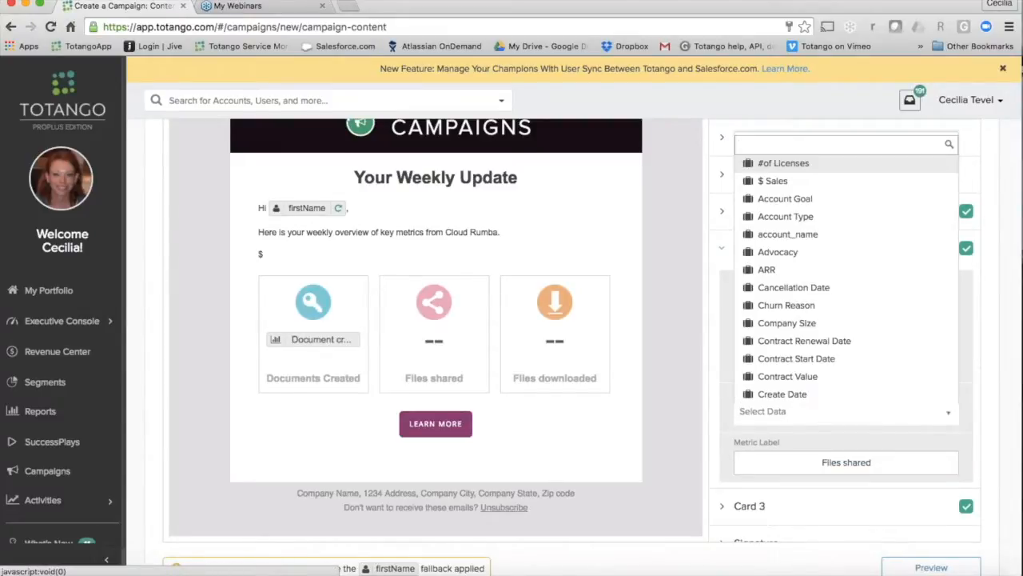
{"action": "scroll", "coordinate": [848, 240], "scroll_direction": "down", "scroll_amount": 15}
{"action": "scroll", "coordinate": [848, 200], "scroll_direction": "down", "scroll_amount": 10}
{"action": "scroll", "coordinate": [848, 199], "scroll_direction": "down", "scroll_amount": 15}
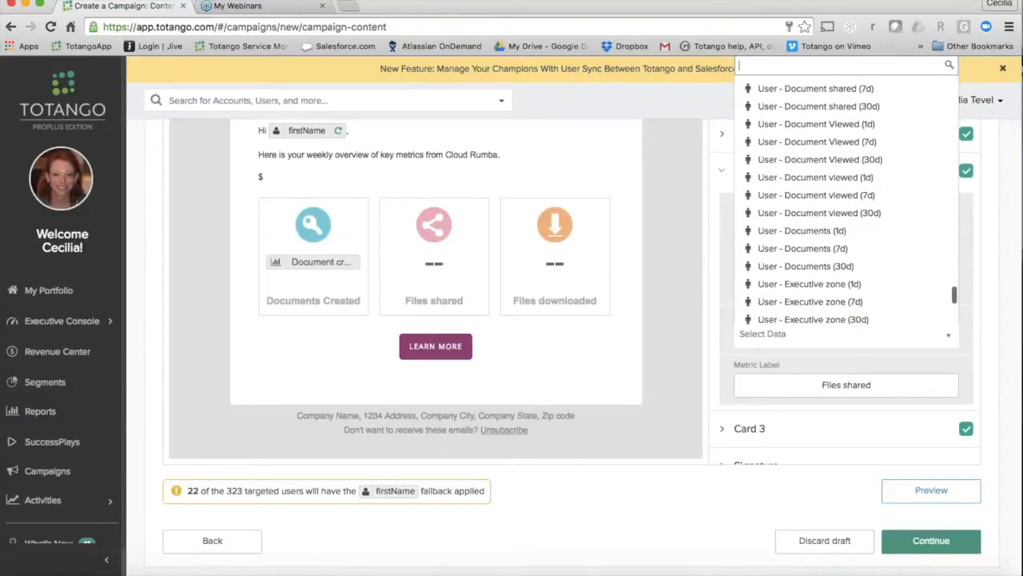
{"action": "left_click", "coordinate": [825, 88]}
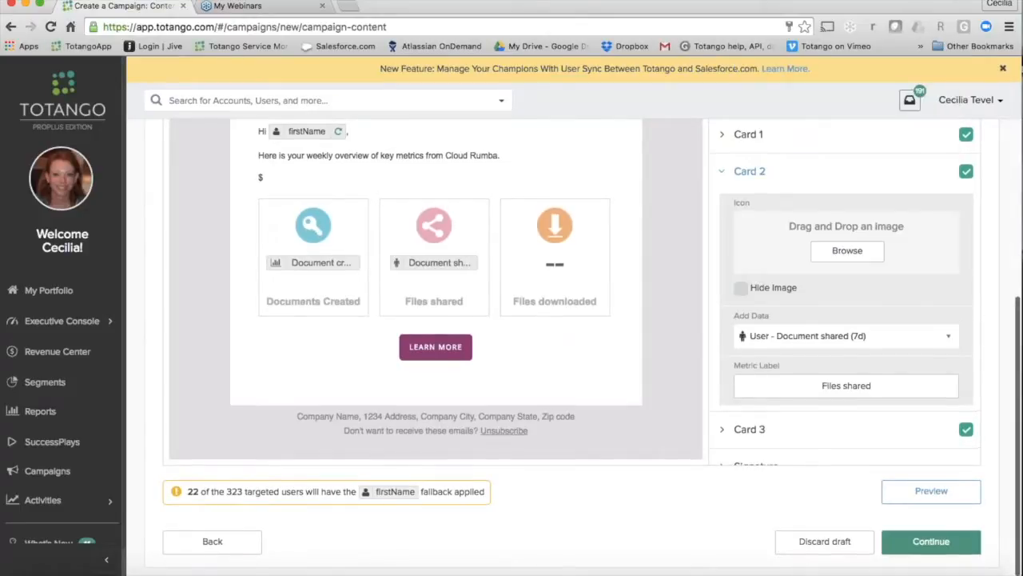
Step: Change Card 2's metric label to "Documents shared"
{"action": "left_click", "coordinate": [834, 386]}
{"action": "double_click", "coordinate": [832, 385]}
{"action": "type", "text": "D"}
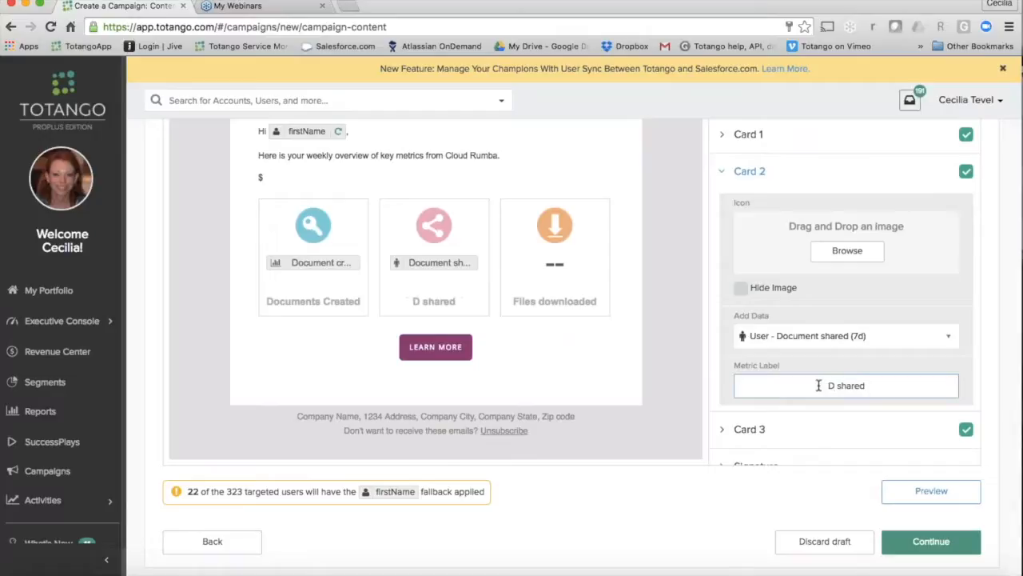
{"action": "type", "text": "ocument"}
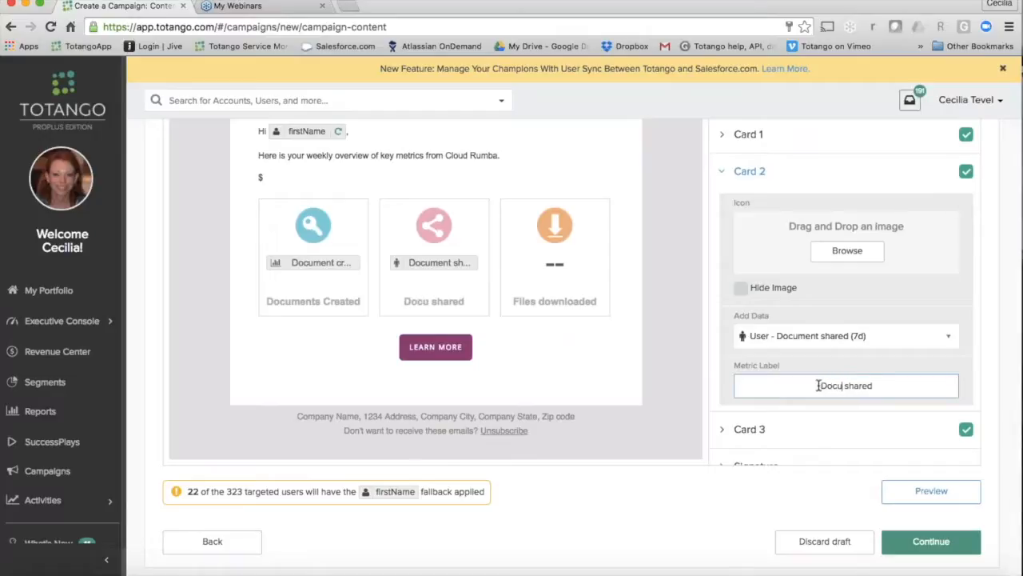
{"action": "type", "text": "s"}
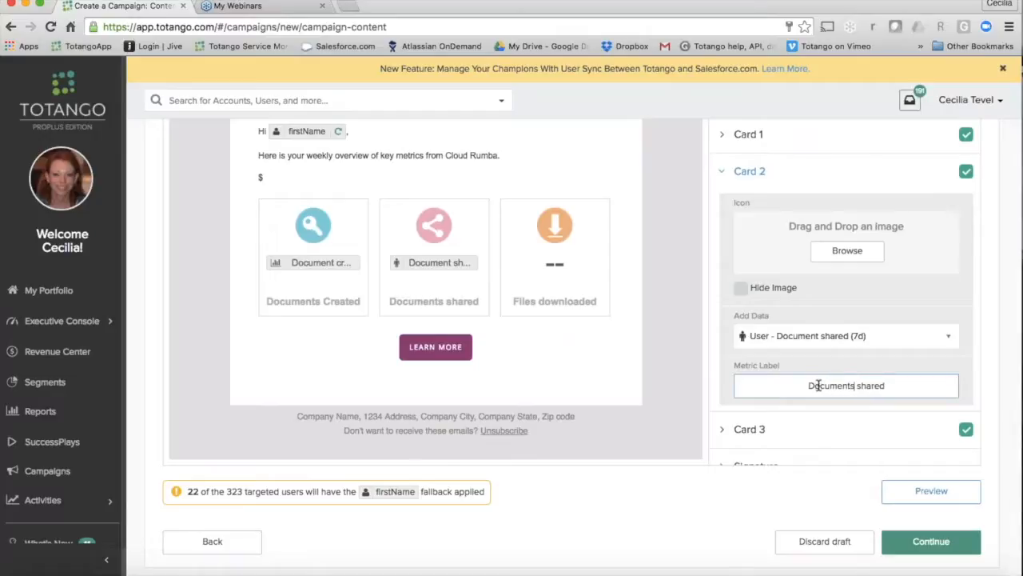
Step: Set Card 3's data to the account metric "Account - Document Viewed (7d)"
{"action": "left_click", "coordinate": [867, 438]}
{"action": "scroll", "coordinate": [845, 288], "scroll_direction": "down", "scroll_amount": 4}
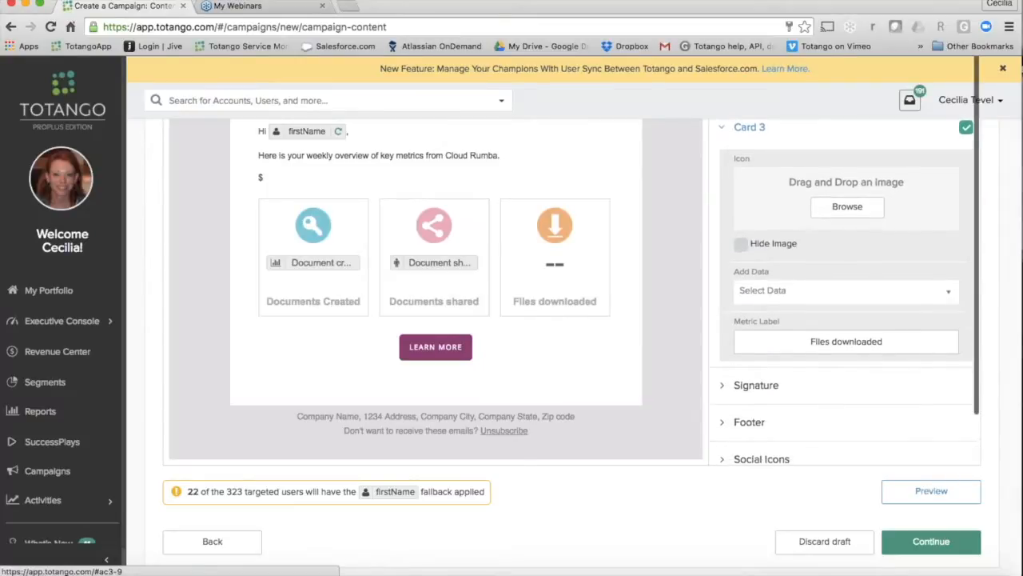
{"action": "scroll", "coordinate": [846, 288], "scroll_direction": "up", "scroll_amount": 1}
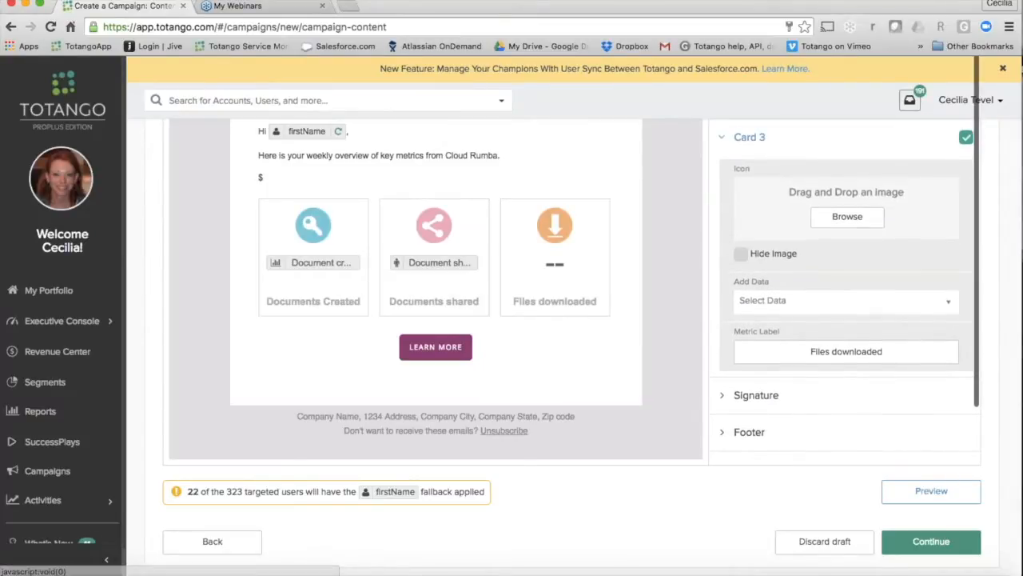
{"action": "left_click", "coordinate": [836, 300]}
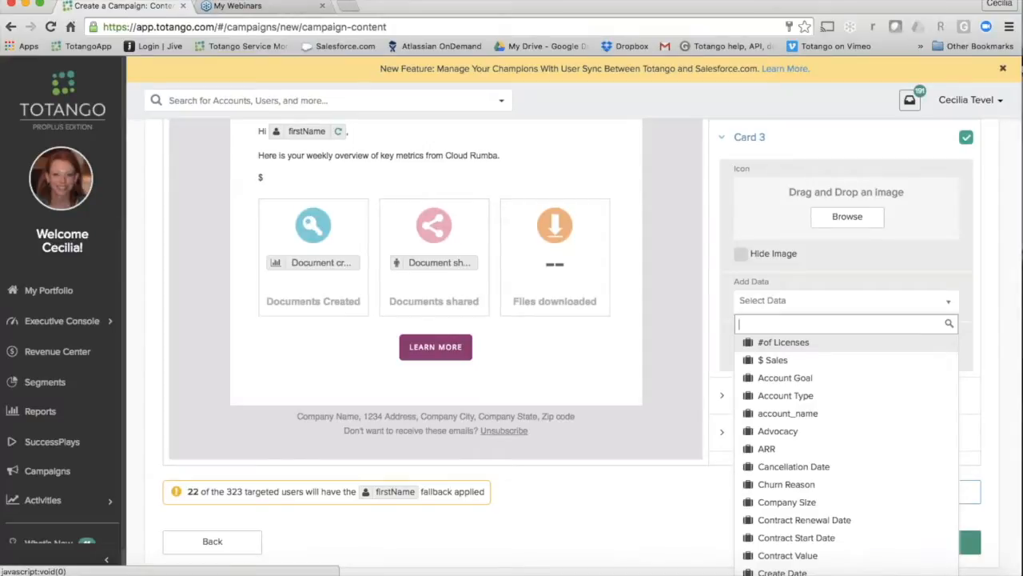
{"action": "scroll", "coordinate": [848, 487], "scroll_direction": "down", "scroll_amount": 10}
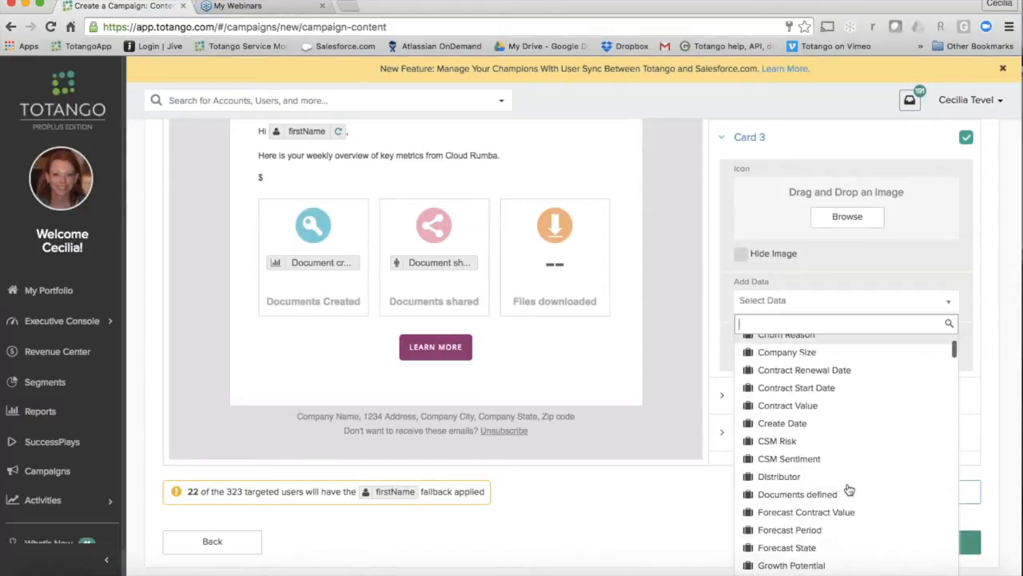
{"action": "scroll", "coordinate": [849, 490], "scroll_direction": "down", "scroll_amount": 20}
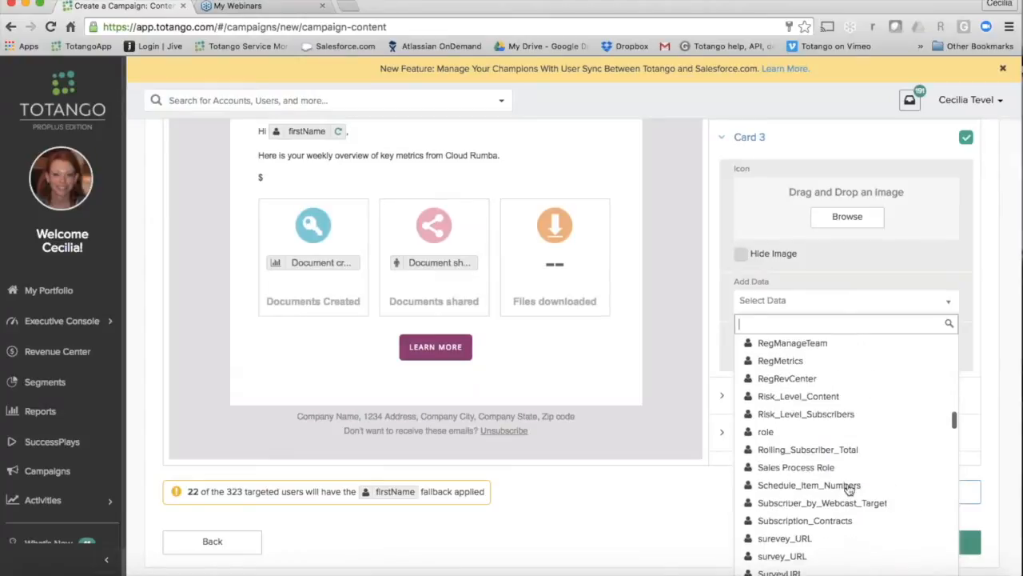
{"action": "scroll", "coordinate": [849, 490], "scroll_direction": "down", "scroll_amount": 15}
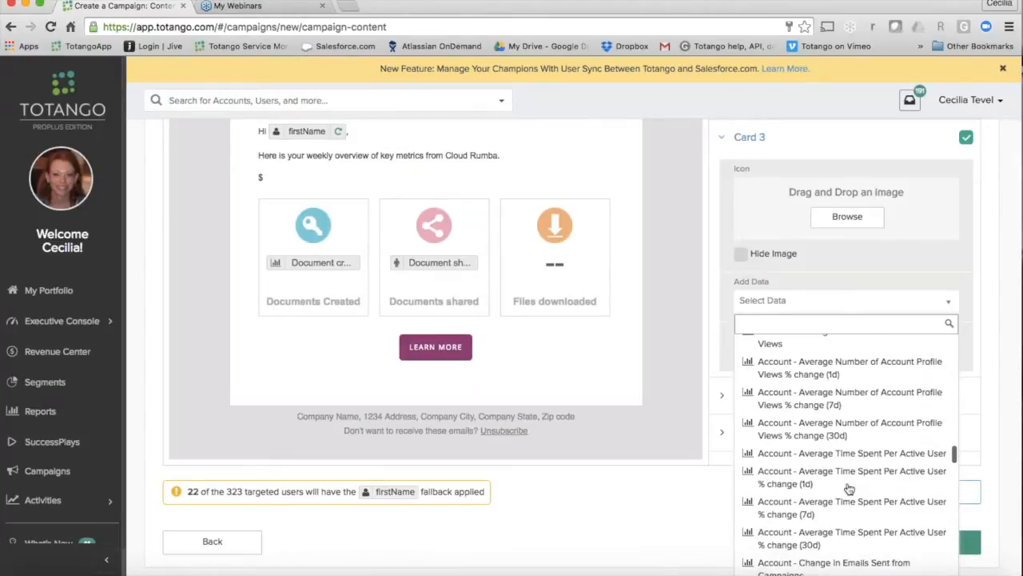
{"action": "scroll", "coordinate": [849, 490], "scroll_direction": "down", "scroll_amount": 8}
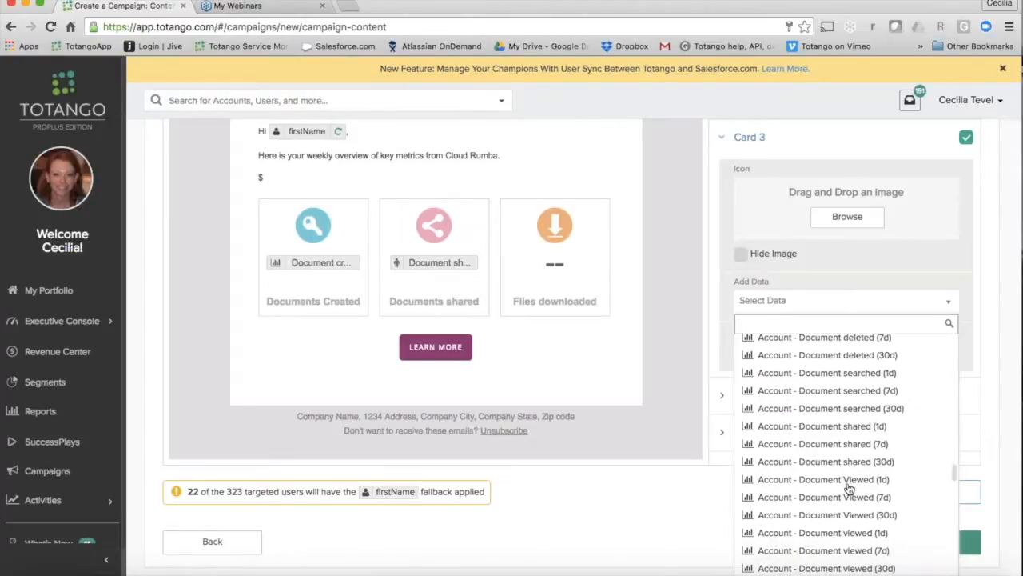
{"action": "left_click", "coordinate": [850, 497]}
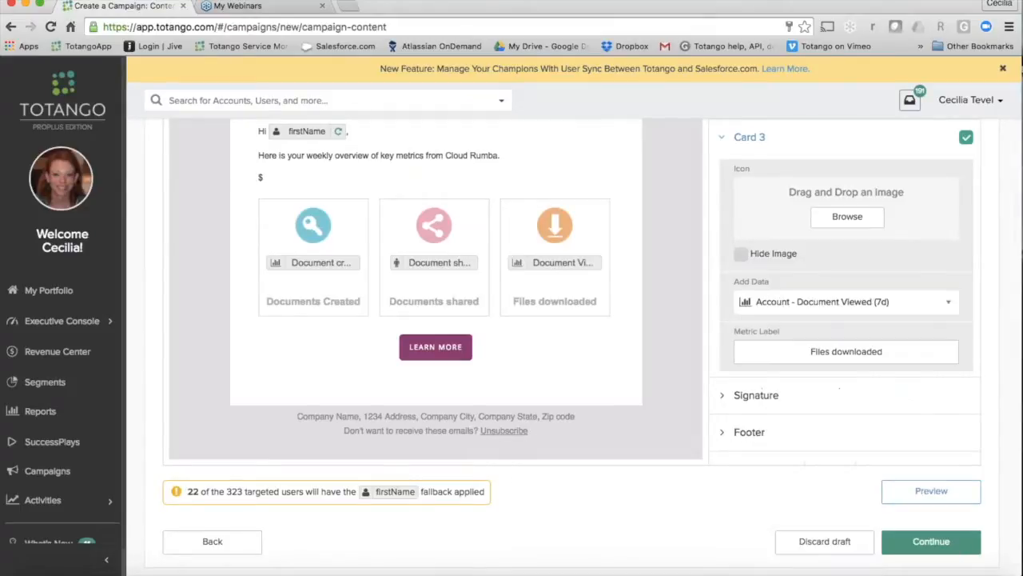
Step: Replace Card 3's metric label with "Documents Viewd"
{"action": "left_click", "coordinate": [801, 352]}
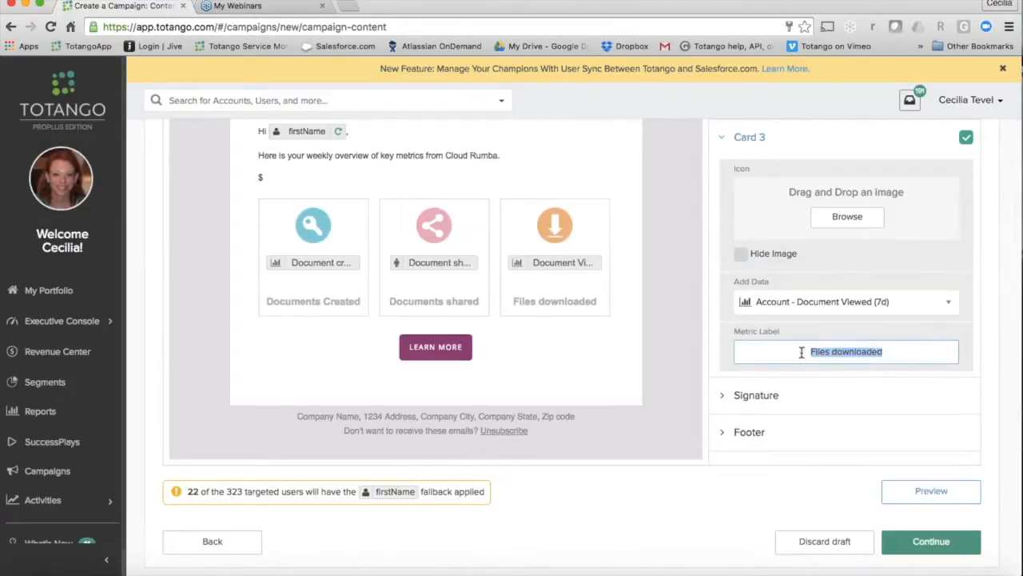
{"action": "type", "text": "Documents Viewd"}
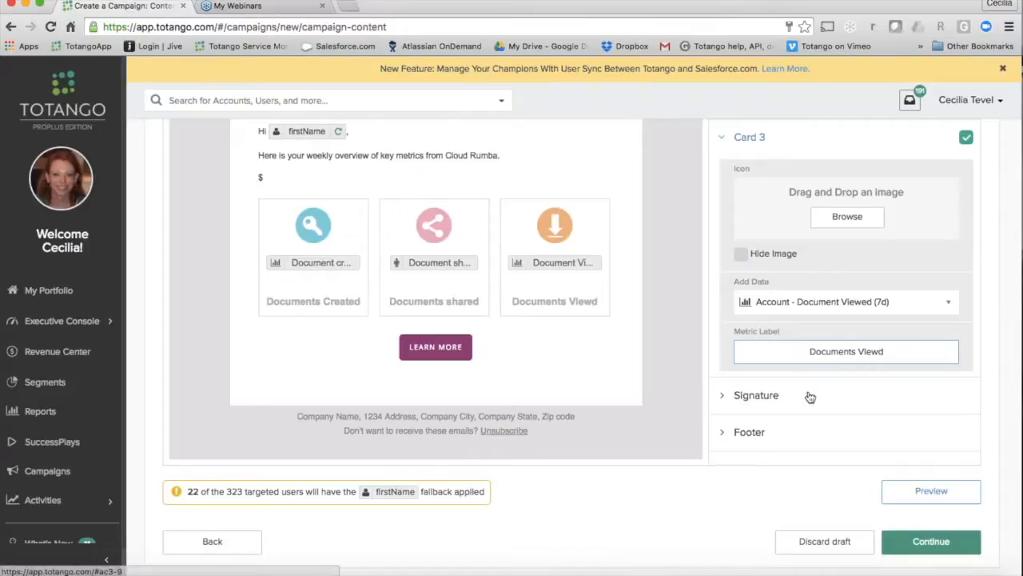
{"action": "left_click", "coordinate": [717, 367]}
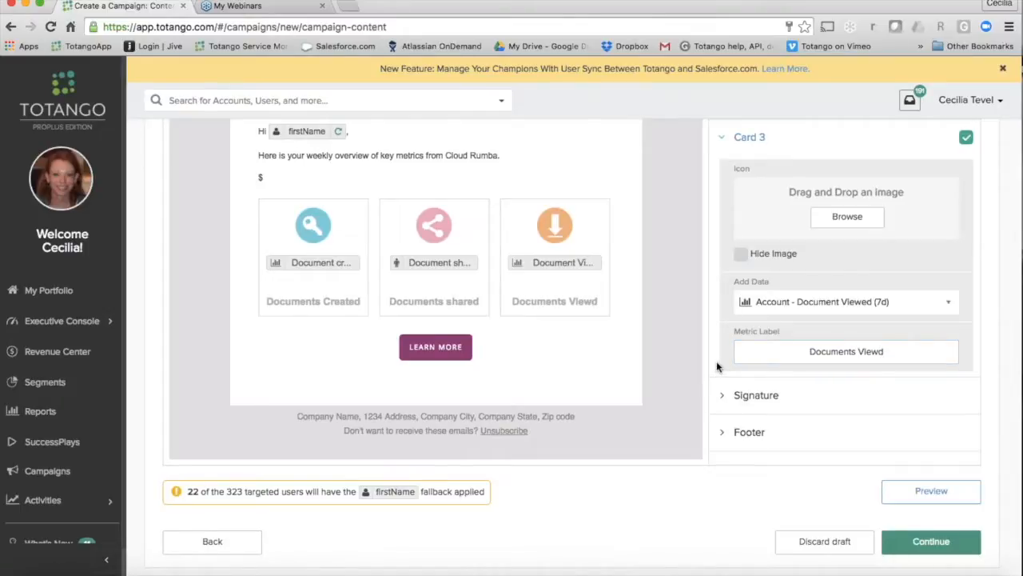
Step: Add the closing line "Have a great day!" to the email's signature, followed by a new line
{"action": "left_click", "coordinate": [722, 395]}
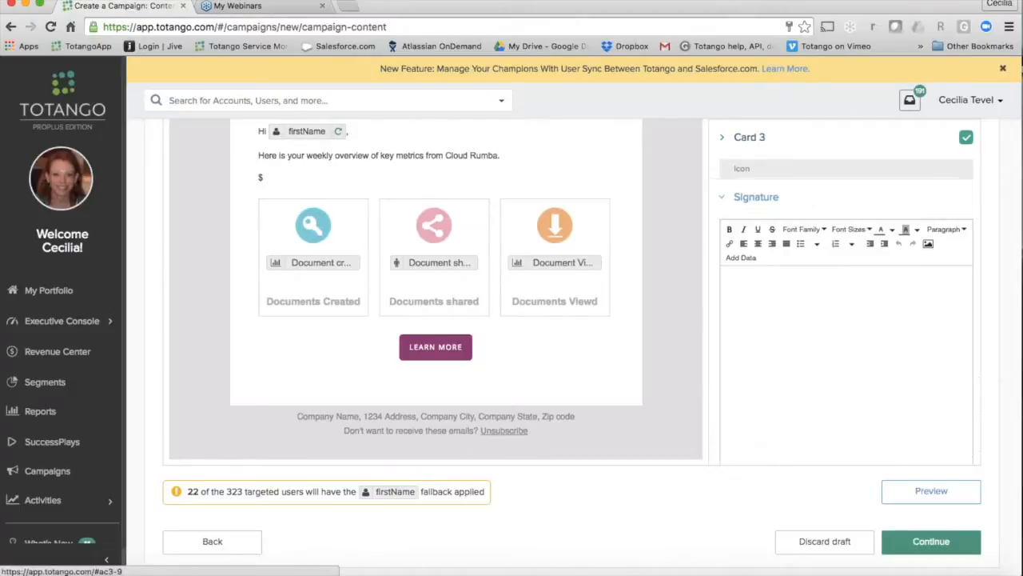
{"action": "left_click", "coordinate": [758, 278]}
{"action": "type", "text": "Have"}
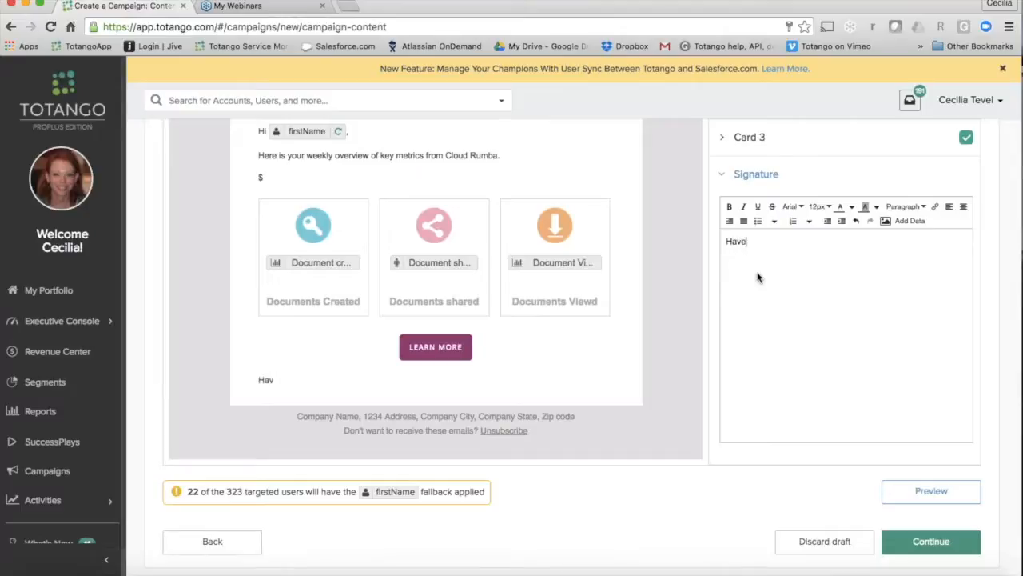
{"action": "type", "text": " a great day!"}
{"action": "key", "text": "Return"}
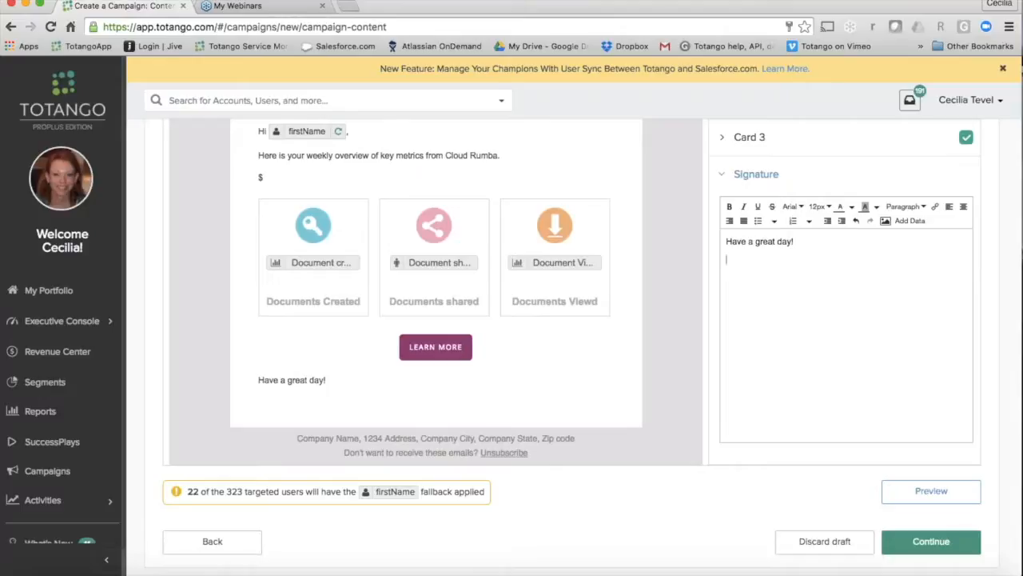
Step: Insert the Success Manager account attribute on the signature's second line, with the fallback "CS TEAM"
{"action": "type", "text": "$"}
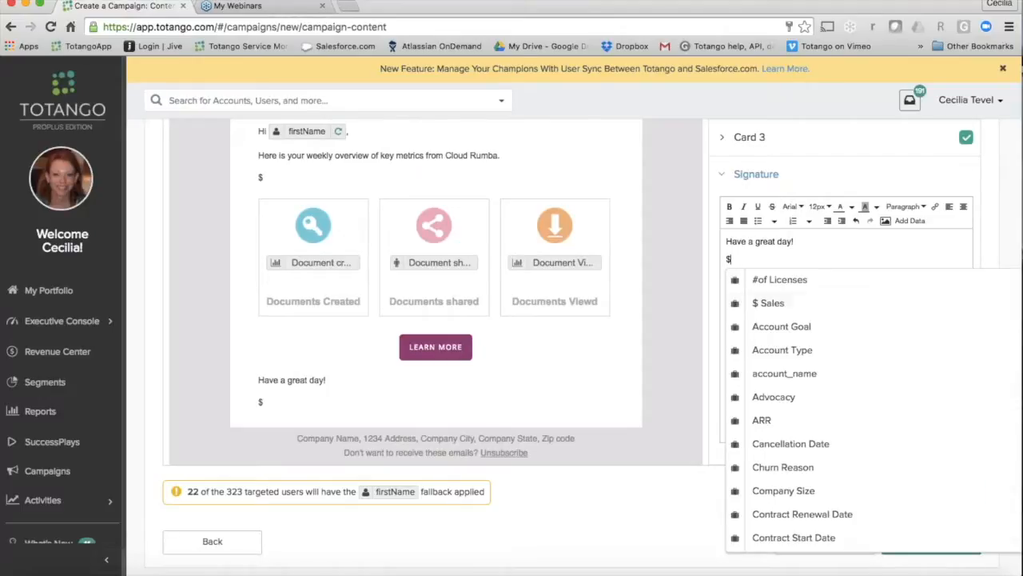
{"action": "scroll", "coordinate": [822, 422], "scroll_direction": "down", "scroll_amount": 3}
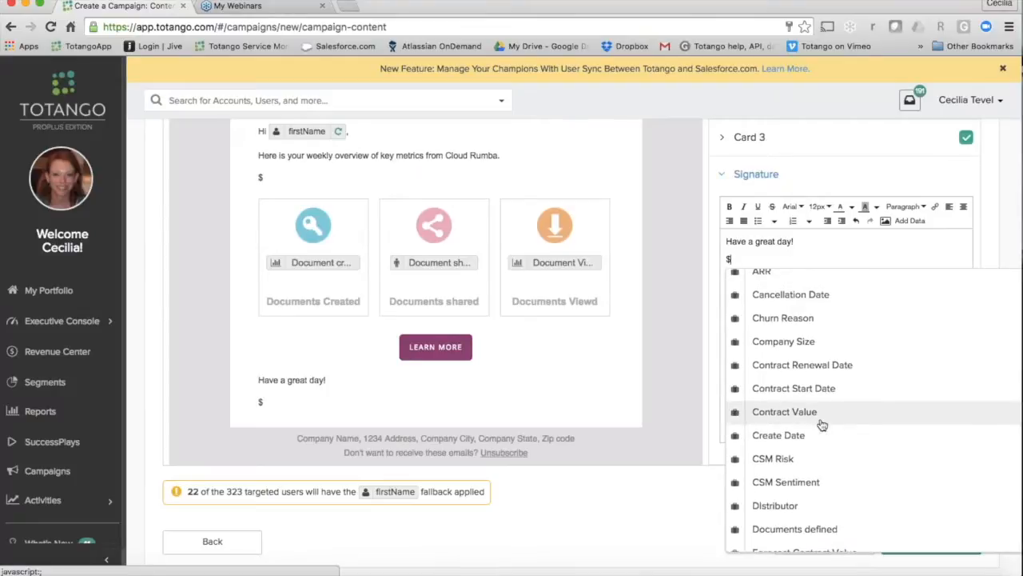
{"action": "type", "text": "Suc"}
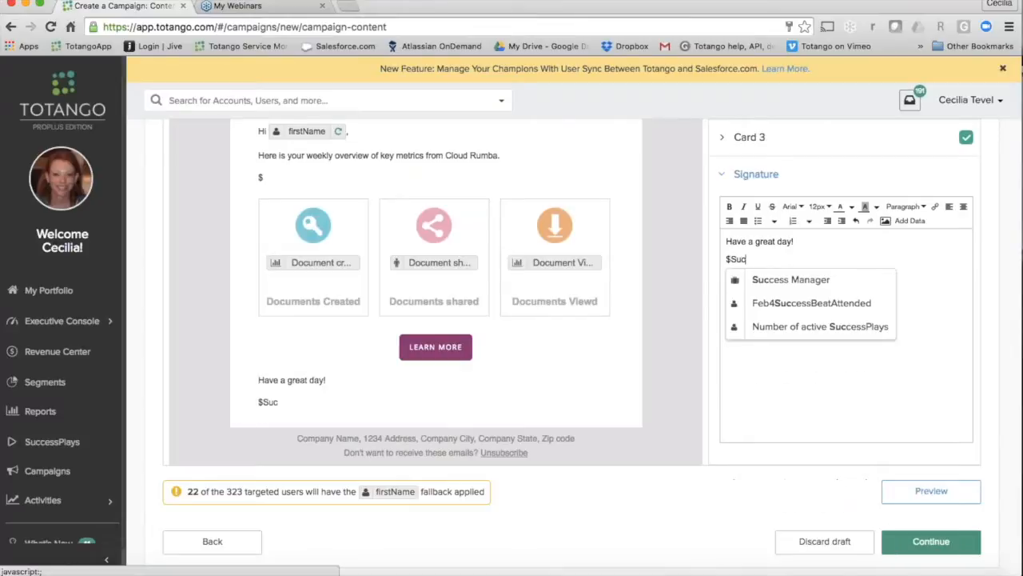
{"action": "left_click", "coordinate": [818, 281]}
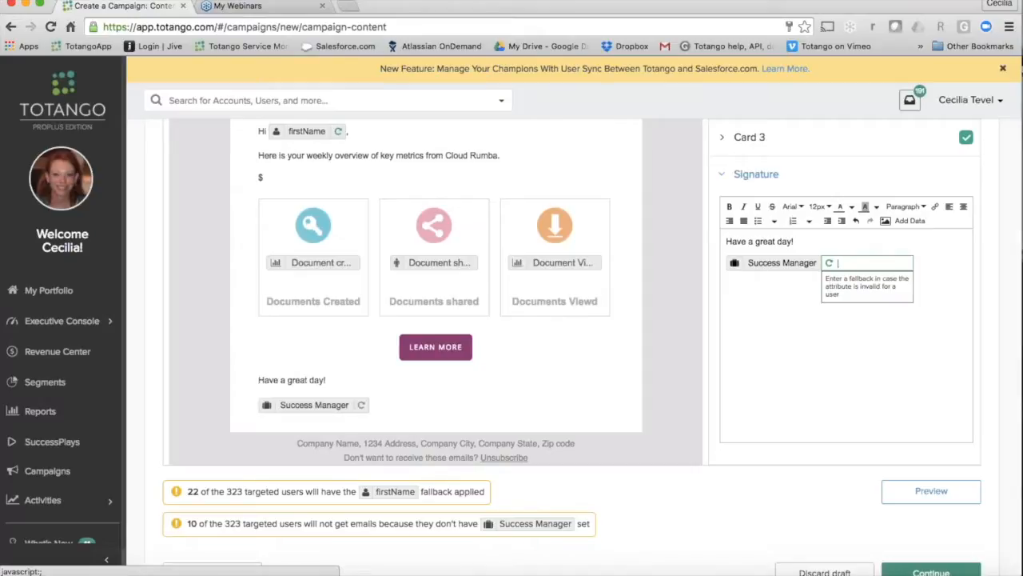
{"action": "type", "text": "CS"}
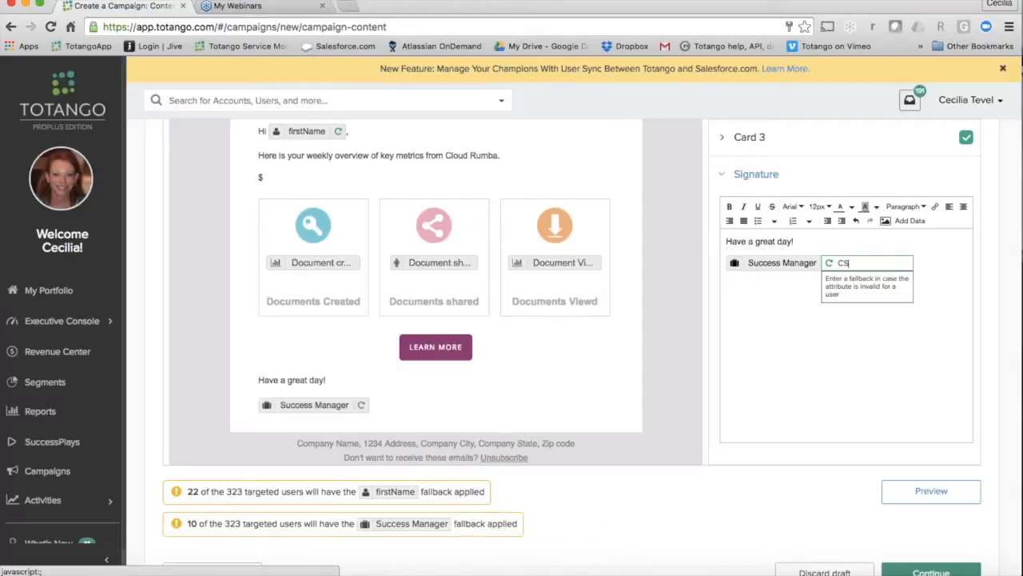
{"action": "type", "text": " TEAM"}
{"action": "key", "text": "Return"}
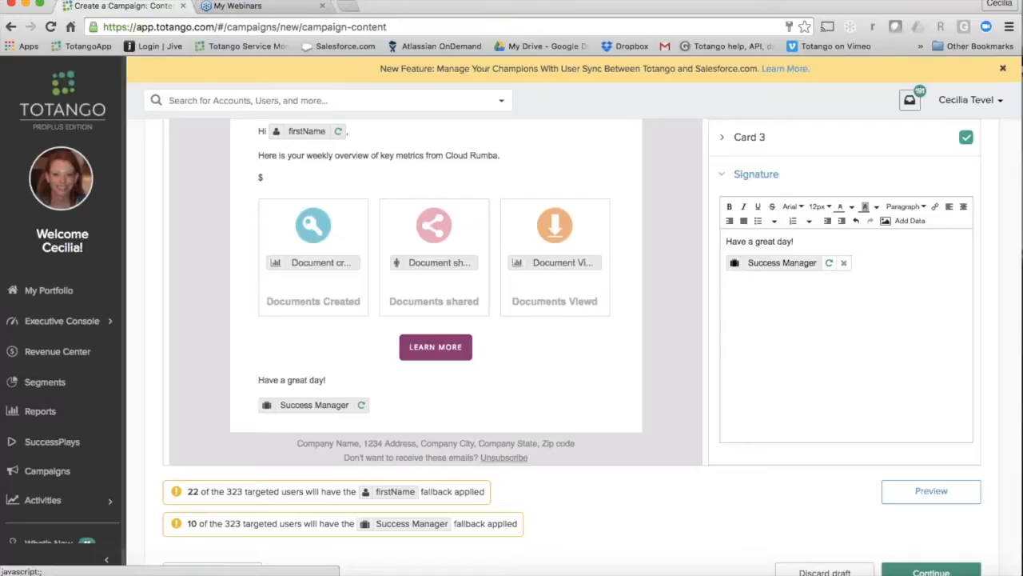
Step: Preview the email as a targeted user, check it from header to footer, and close the preview
{"action": "left_click", "coordinate": [916, 496]}
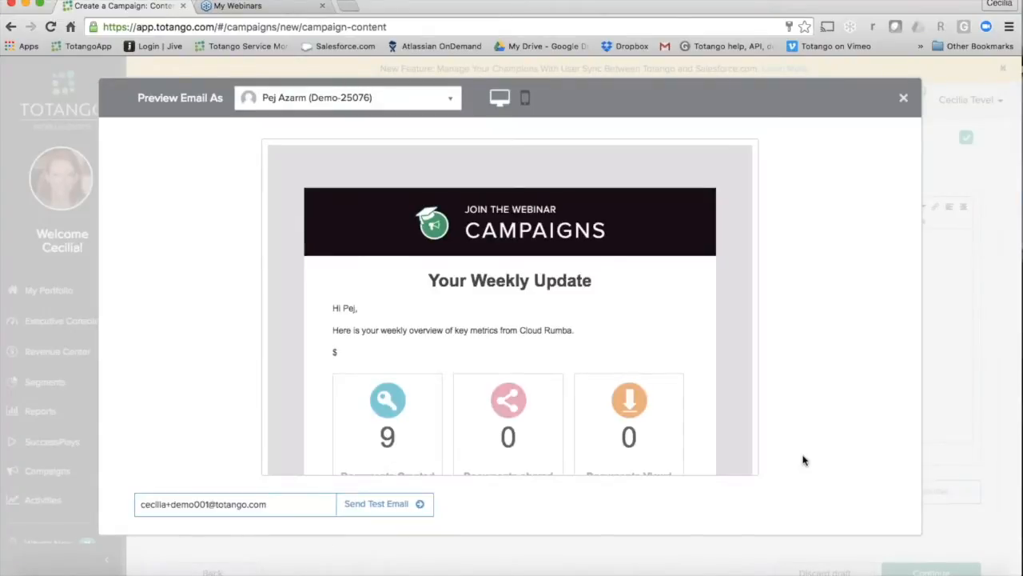
{"action": "scroll", "coordinate": [678, 424], "scroll_direction": "down", "scroll_amount": 3}
{"action": "scroll", "coordinate": [678, 424], "scroll_direction": "up", "scroll_amount": 2}
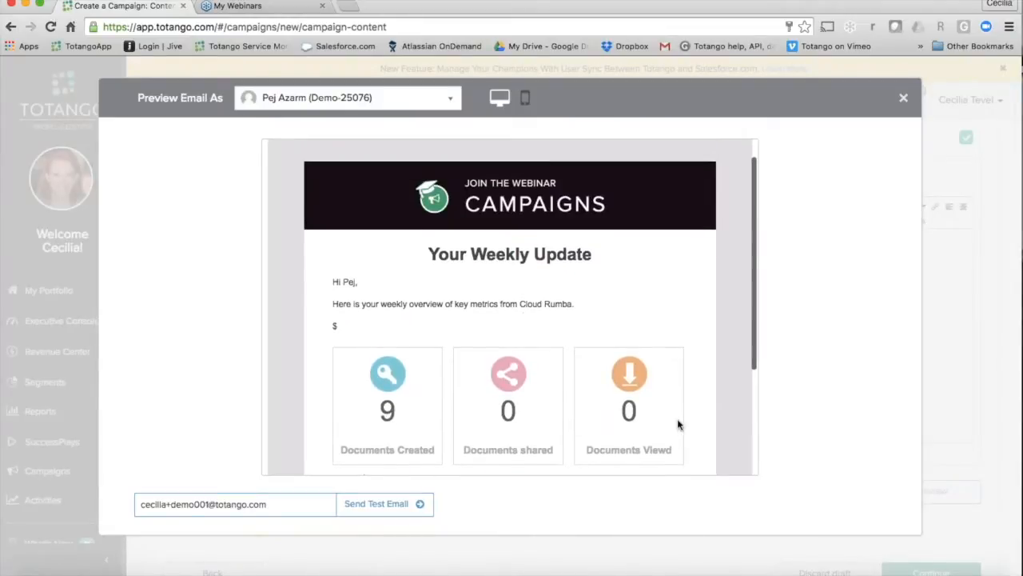
{"action": "scroll", "coordinate": [645, 372], "scroll_direction": "down", "scroll_amount": 2}
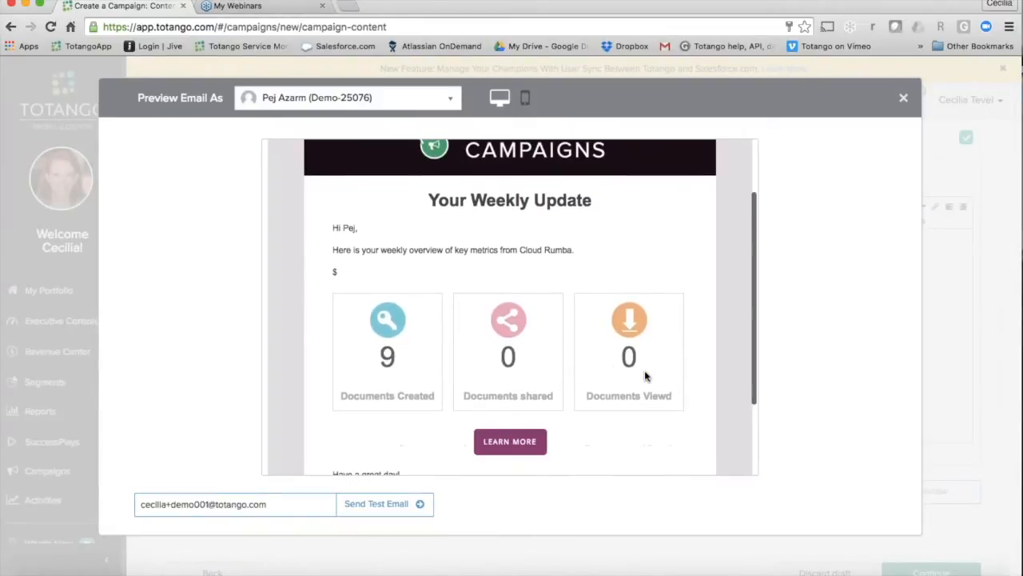
{"action": "scroll", "coordinate": [519, 326], "scroll_direction": "down", "scroll_amount": 2}
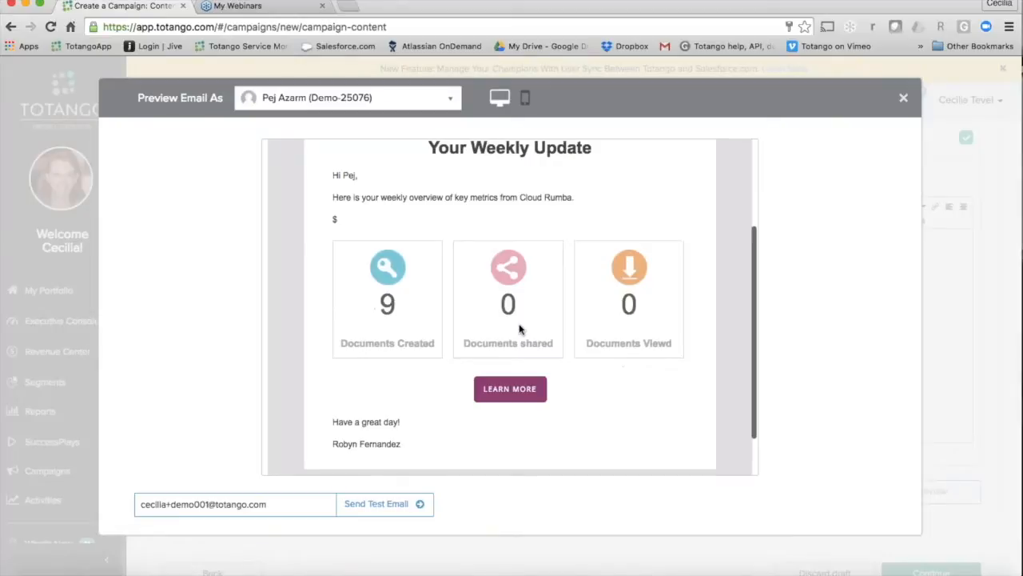
{"action": "scroll", "coordinate": [519, 328], "scroll_direction": "down", "scroll_amount": 2}
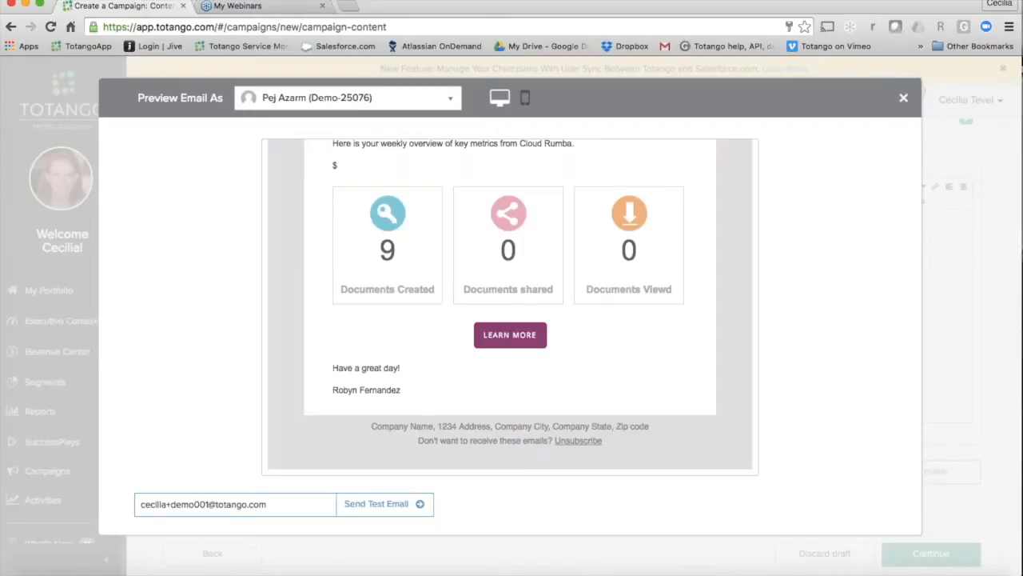
{"action": "left_click", "coordinate": [904, 99]}
Step: Set the call-to-action button's link to totango.com and proceed to the campaign's Activate stage
{"action": "scroll", "coordinate": [846, 320], "scroll_direction": "down", "scroll_amount": 2}
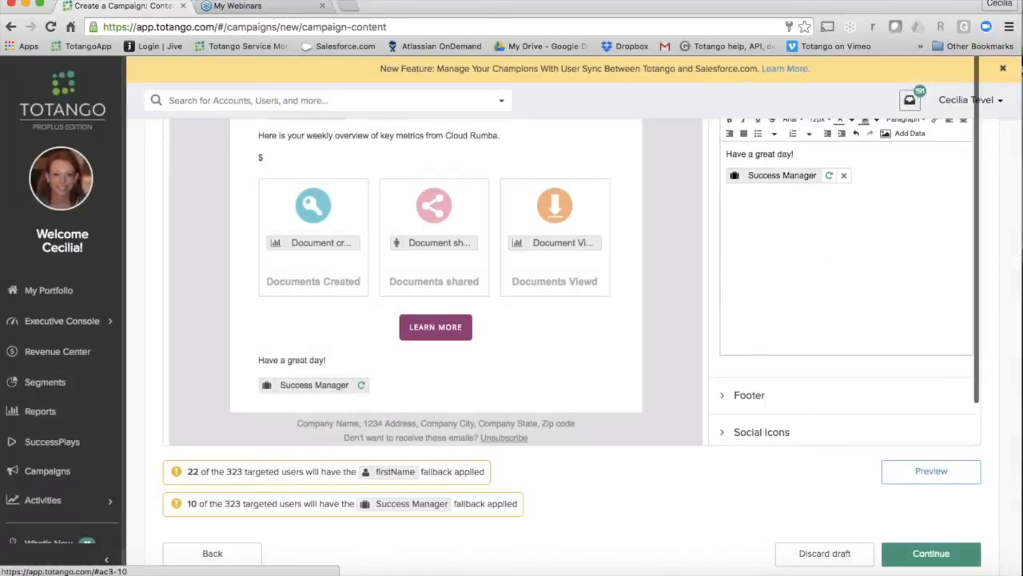
{"action": "scroll", "coordinate": [720, 547], "scroll_direction": "down", "scroll_amount": 1}
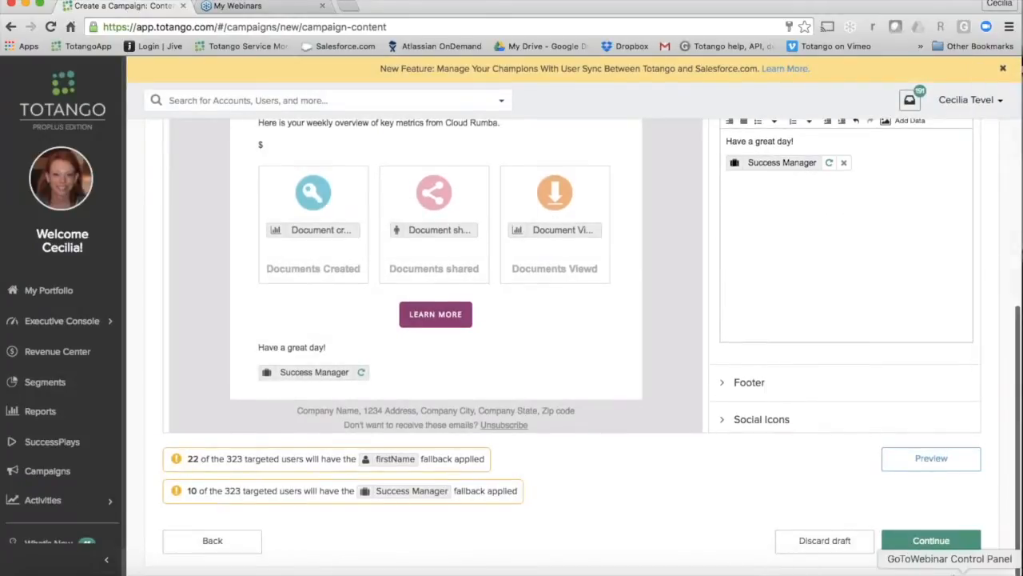
{"action": "left_click", "coordinate": [927, 541]}
{"action": "left_click", "coordinate": [816, 185]}
{"action": "type", "text": "totango.com"}
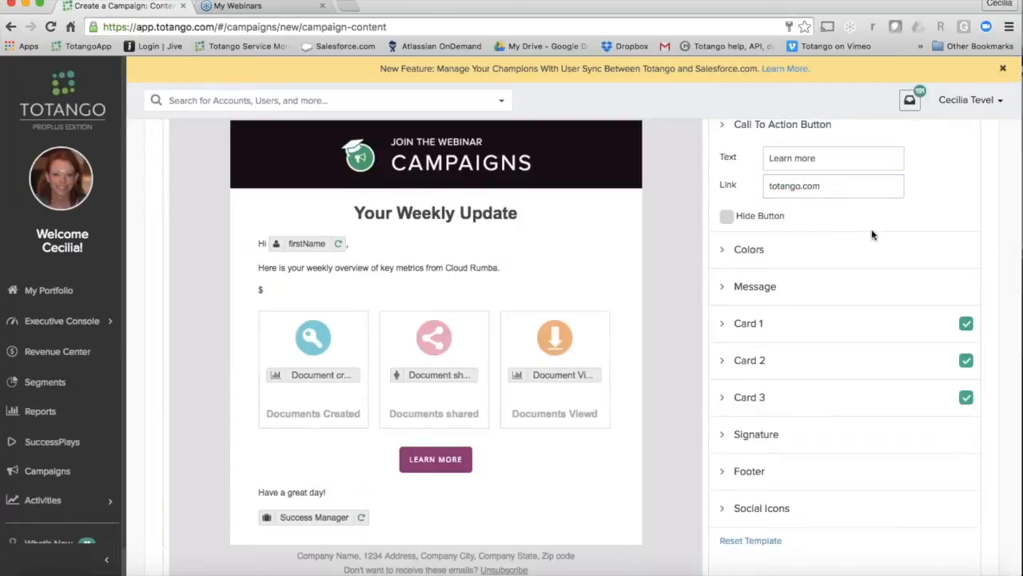
{"action": "scroll", "coordinate": [871, 232], "scroll_direction": "down", "scroll_amount": 3}
{"action": "left_click", "coordinate": [928, 540]}
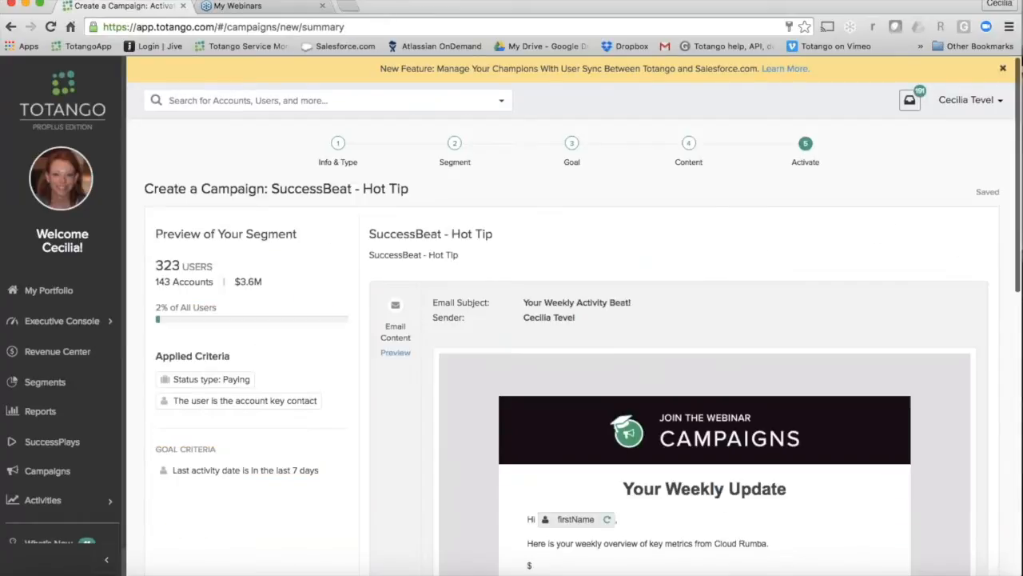
Step: Set the campaign schedule to Recurring
{"action": "scroll", "coordinate": [925, 416], "scroll_direction": "down", "scroll_amount": 5}
{"action": "scroll", "coordinate": [925, 455], "scroll_direction": "down", "scroll_amount": 5}
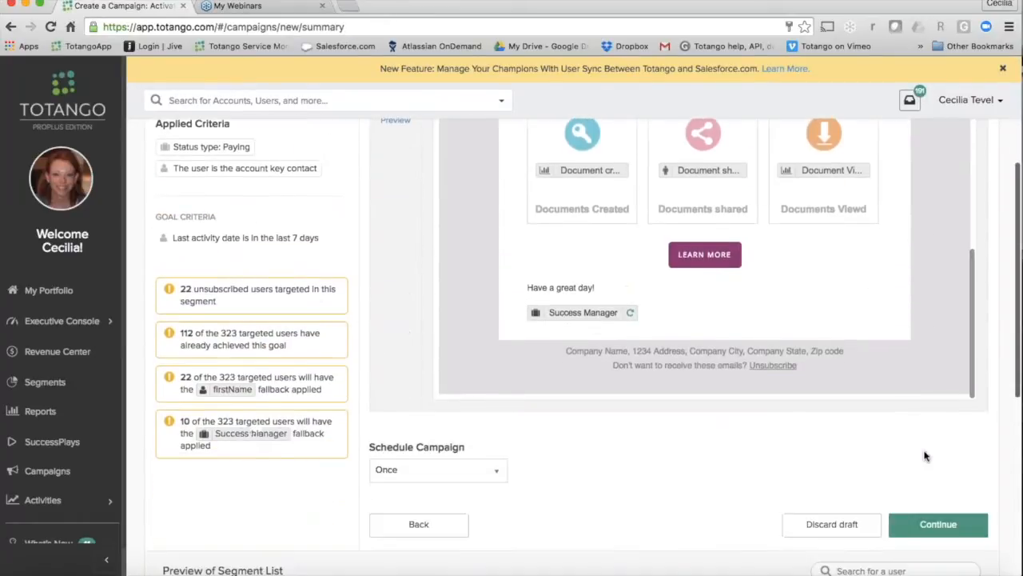
{"action": "scroll", "coordinate": [439, 465], "scroll_direction": "down", "scroll_amount": 1}
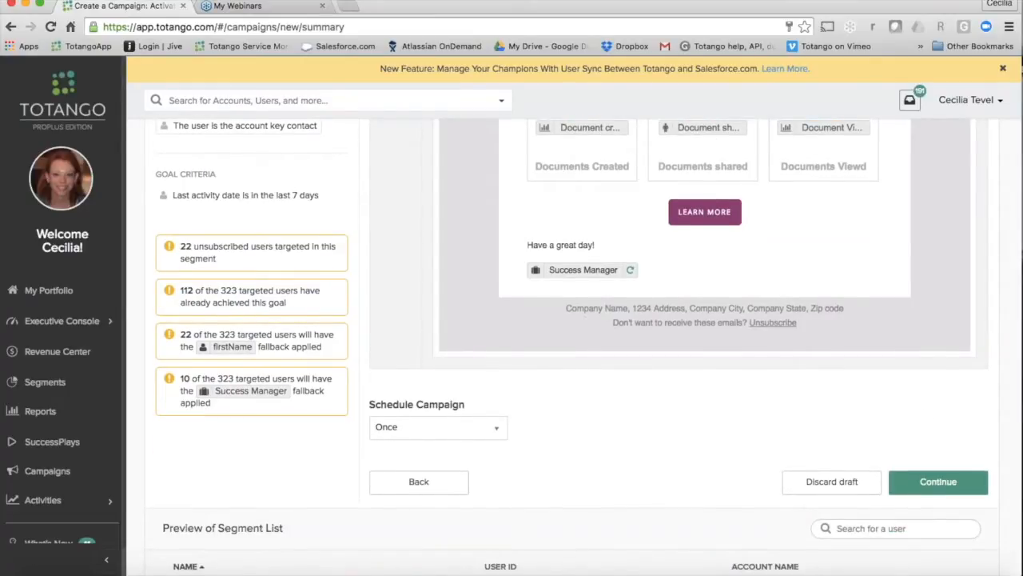
{"action": "left_click", "coordinate": [496, 428]}
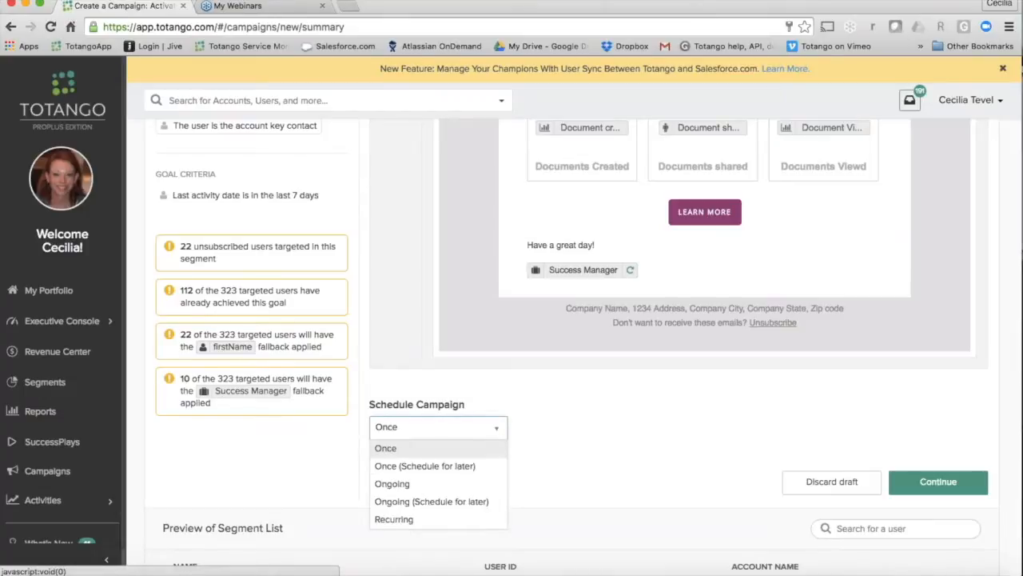
{"action": "left_click", "coordinate": [458, 521]}
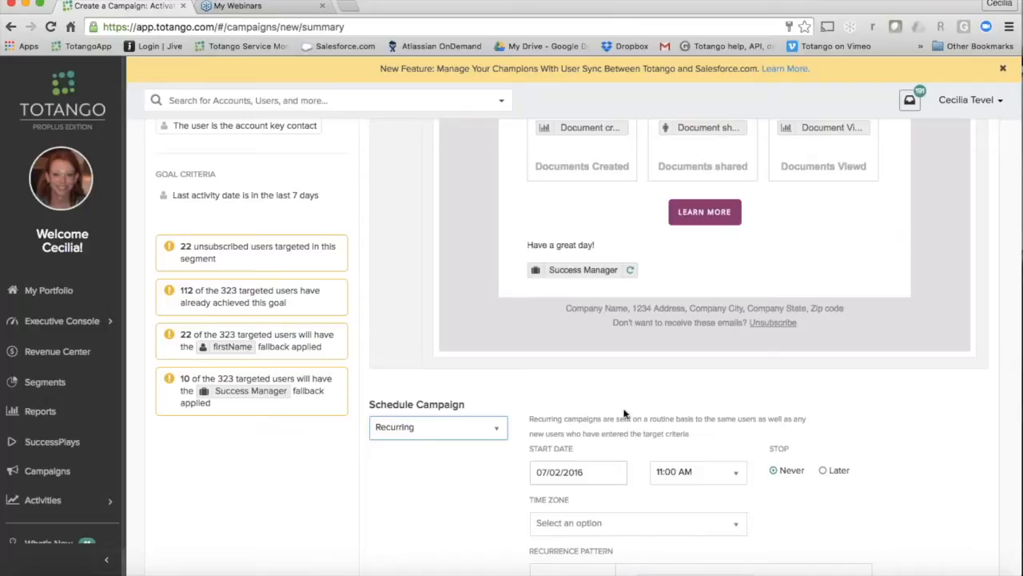
Step: Set the weekly recurrence pattern to Monday and try to continue with the campaign
{"action": "scroll", "coordinate": [589, 348], "scroll_direction": "down", "scroll_amount": 3}
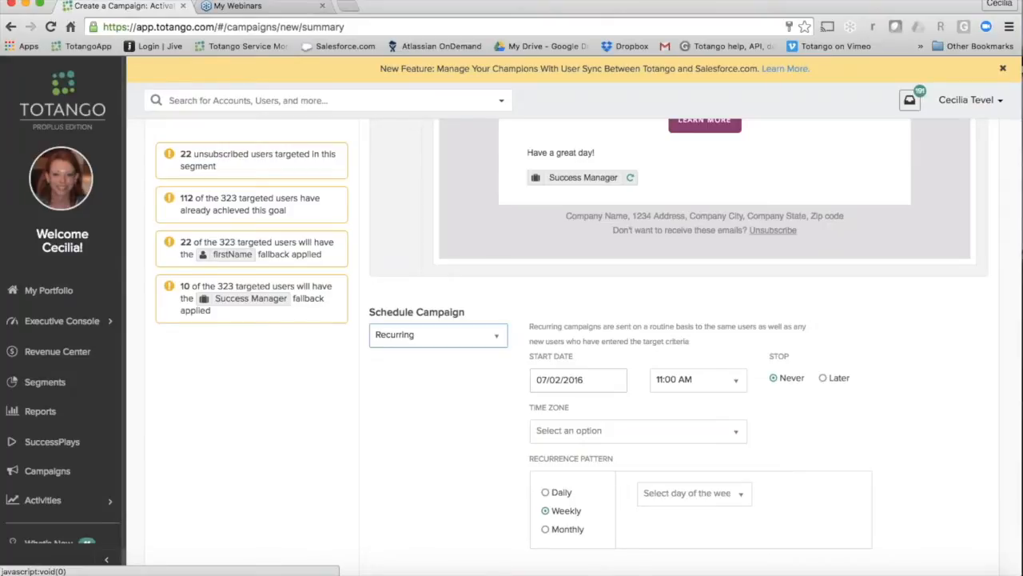
{"action": "scroll", "coordinate": [589, 347], "scroll_direction": "down", "scroll_amount": 1}
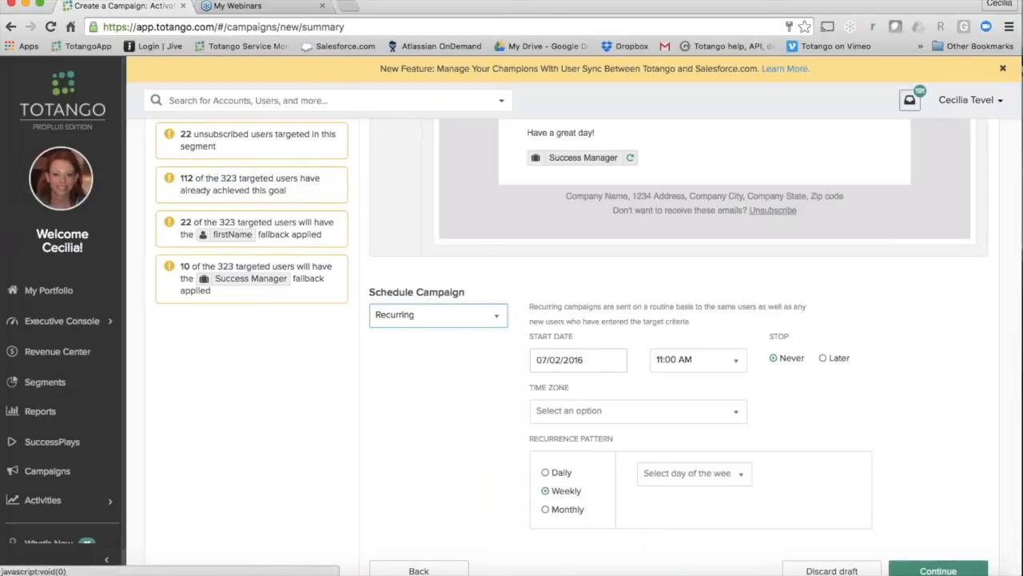
{"action": "left_click", "coordinate": [689, 473]}
{"action": "left_click", "coordinate": [739, 505]}
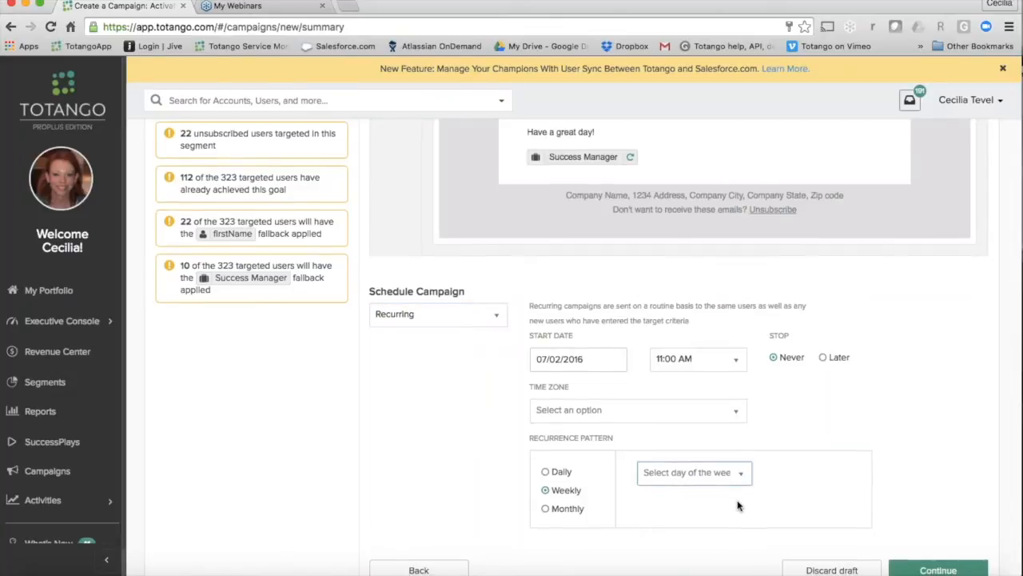
{"action": "scroll", "coordinate": [738, 504], "scroll_direction": "down", "scroll_amount": 2}
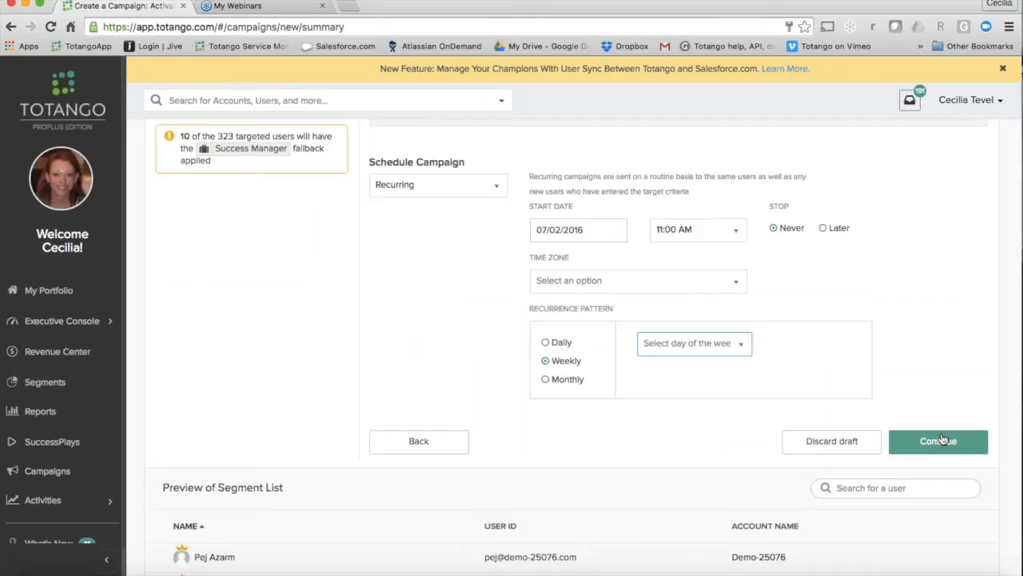
{"action": "left_click", "coordinate": [712, 343]}
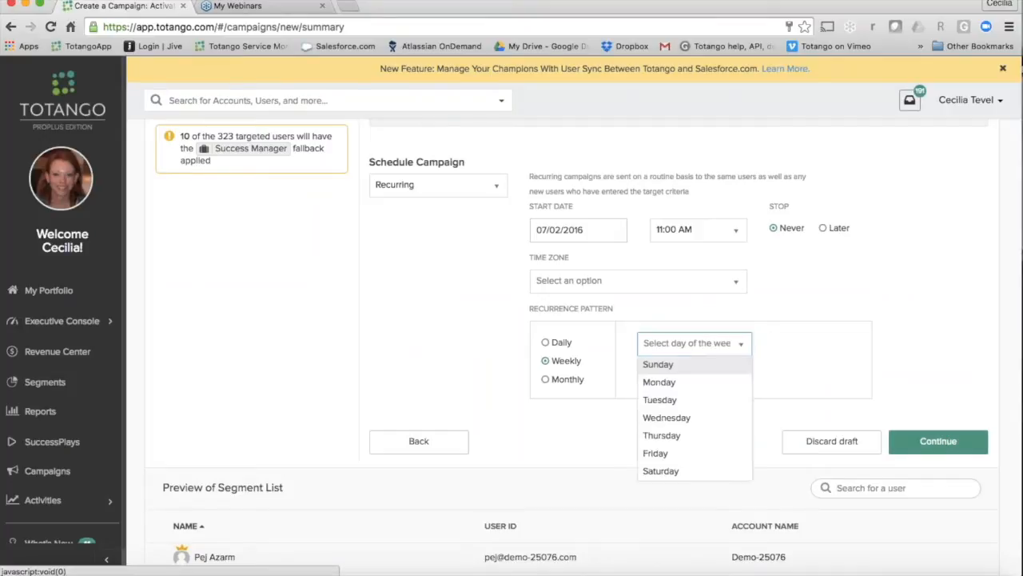
{"action": "left_click", "coordinate": [708, 383]}
{"action": "left_click", "coordinate": [944, 443]}
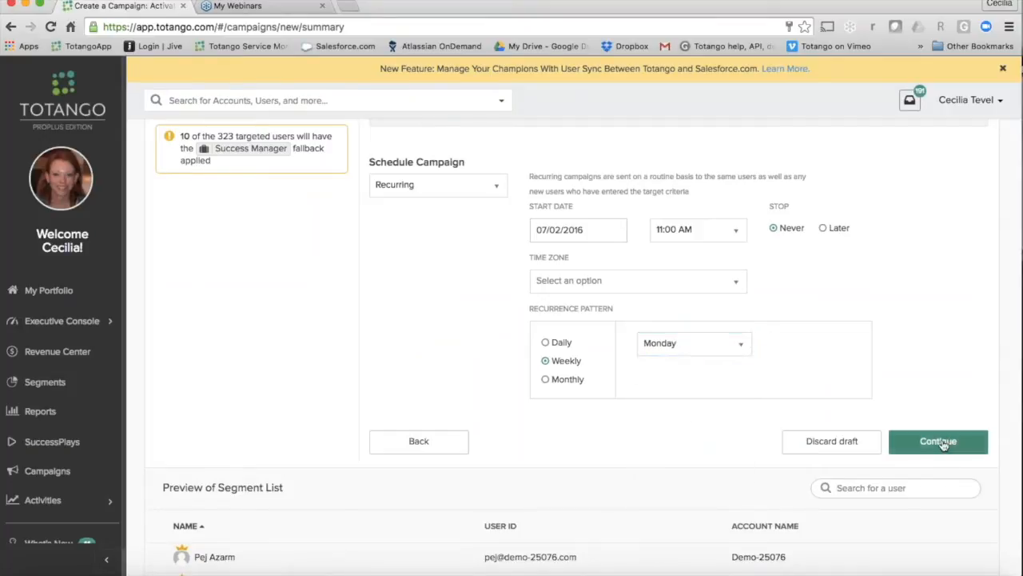
Step: Set the time zone to (GMT-8:00) Pacific Time (US & Canada) and enable the scheduled campaign now
{"action": "left_click", "coordinate": [674, 282]}
{"action": "left_click", "coordinate": [674, 328]}
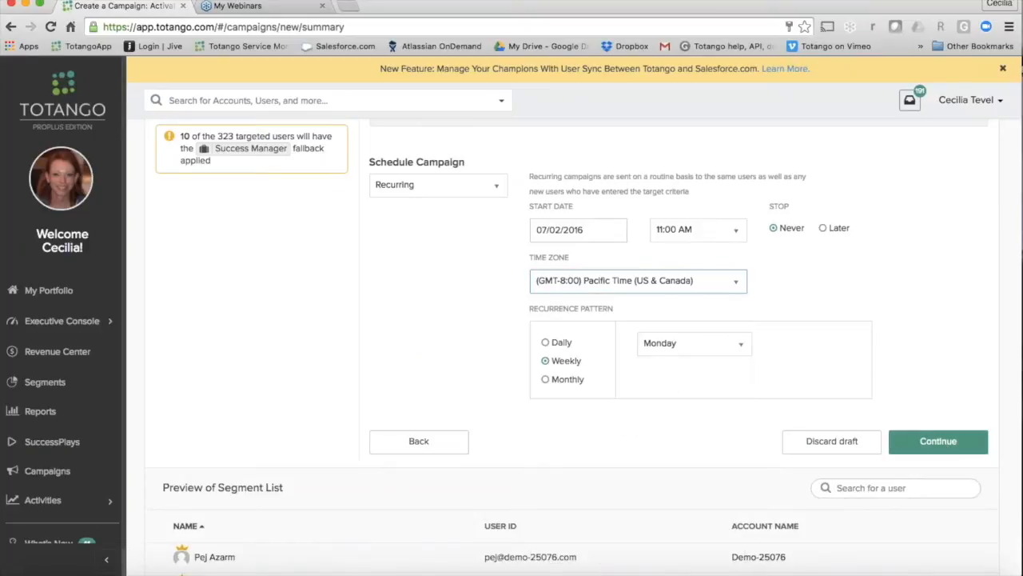
{"action": "left_click", "coordinate": [946, 445]}
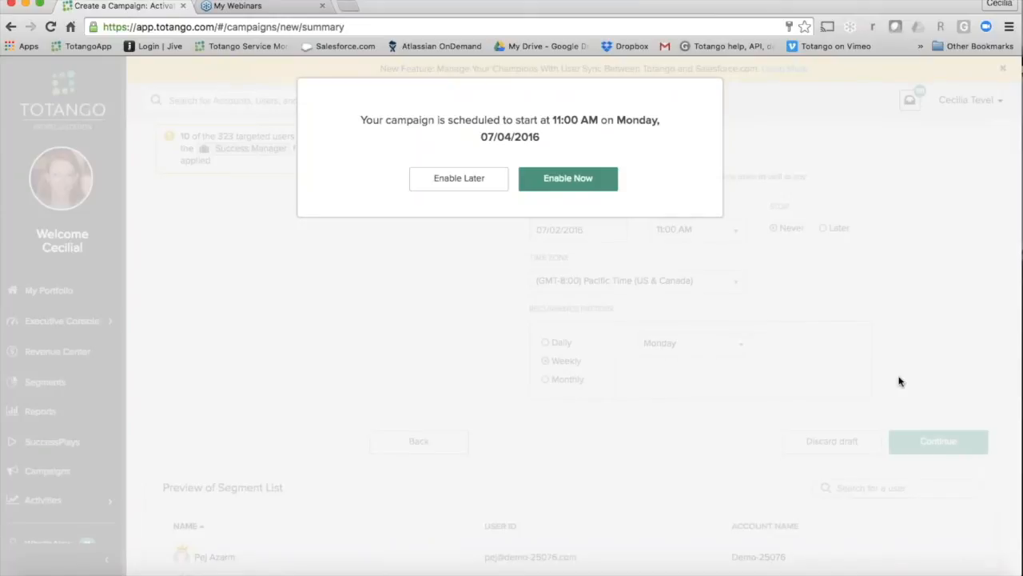
{"action": "left_click", "coordinate": [570, 178]}
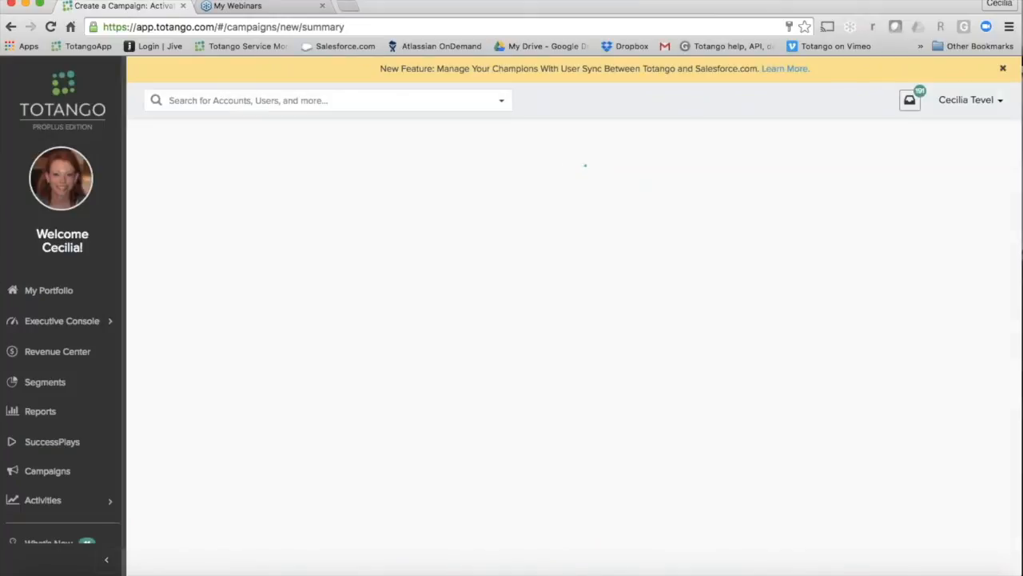